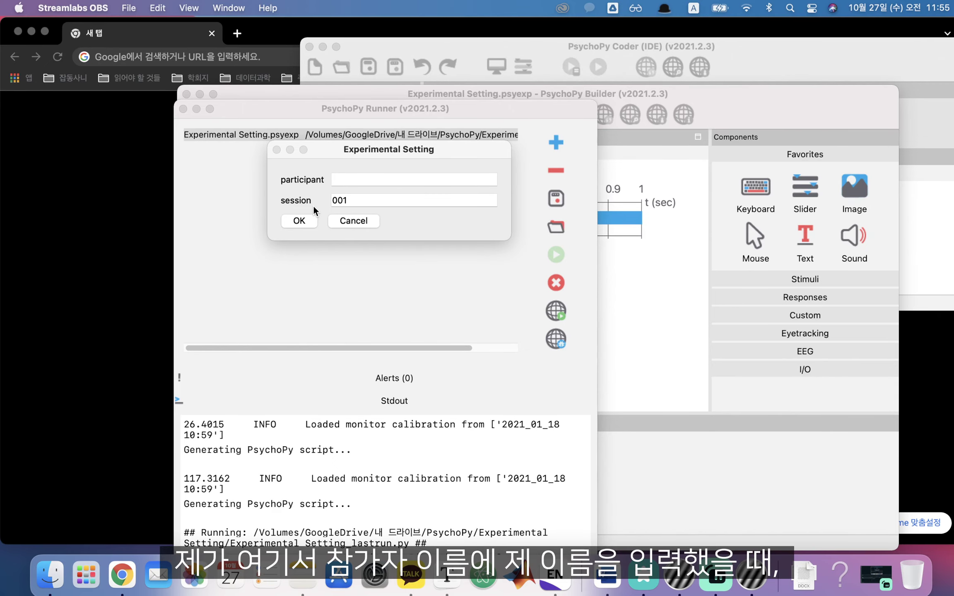
# Run the experiment, entering the participant's name in Korean in the start dialog
pyautogui.click(338, 183)
pyautogui.hotkey('ctrl', 'space')
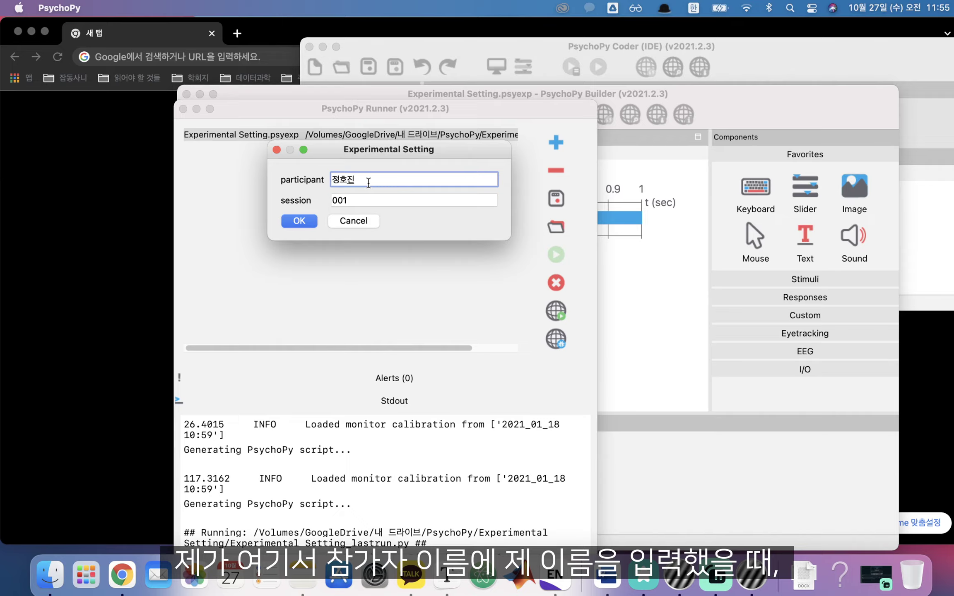
pyautogui.click(288, 223)
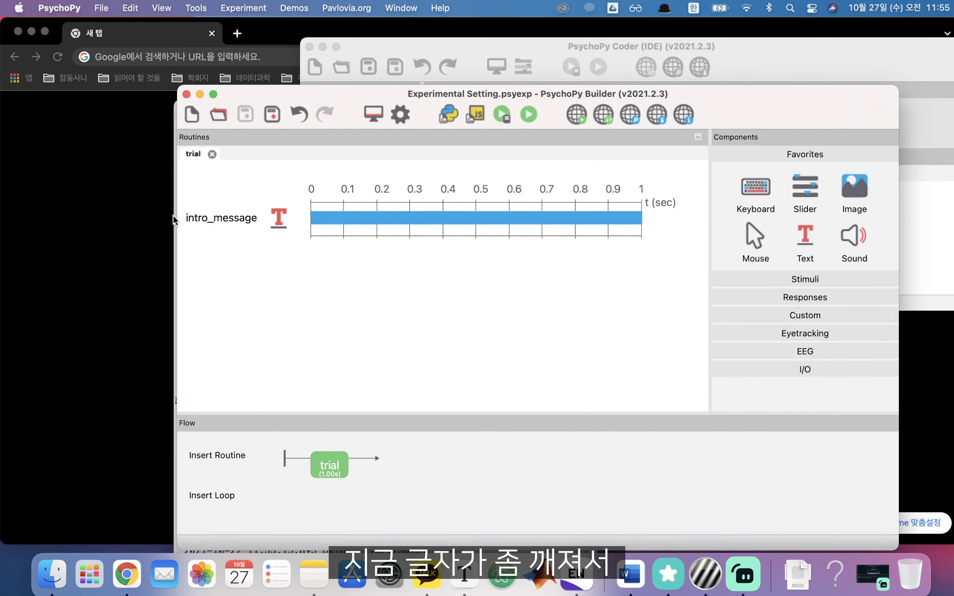
# Check intro_message's formatting settings (Open Sans, letter height 0.1), then close its properties
pyautogui.click(205, 220)
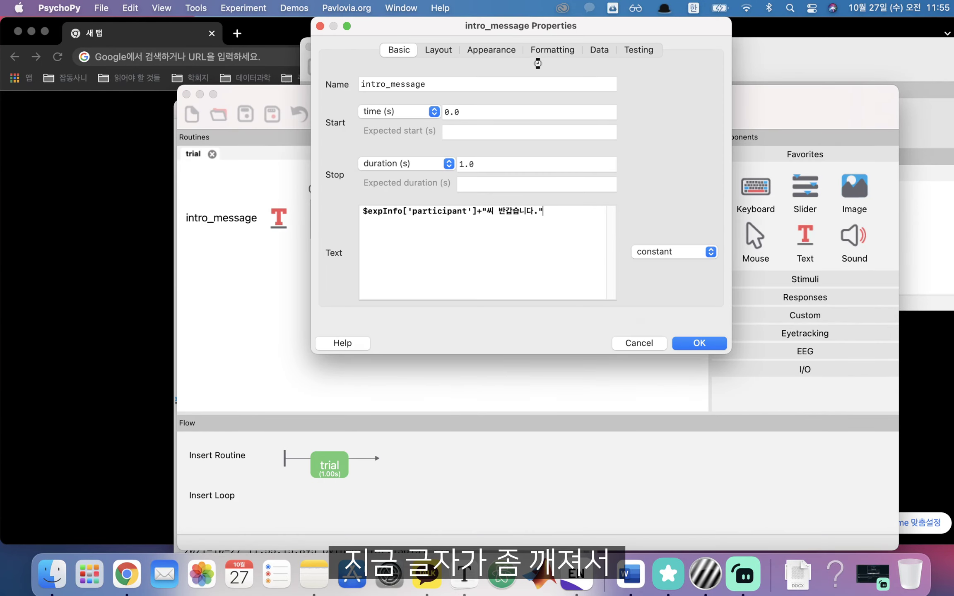
pyautogui.click(560, 49)
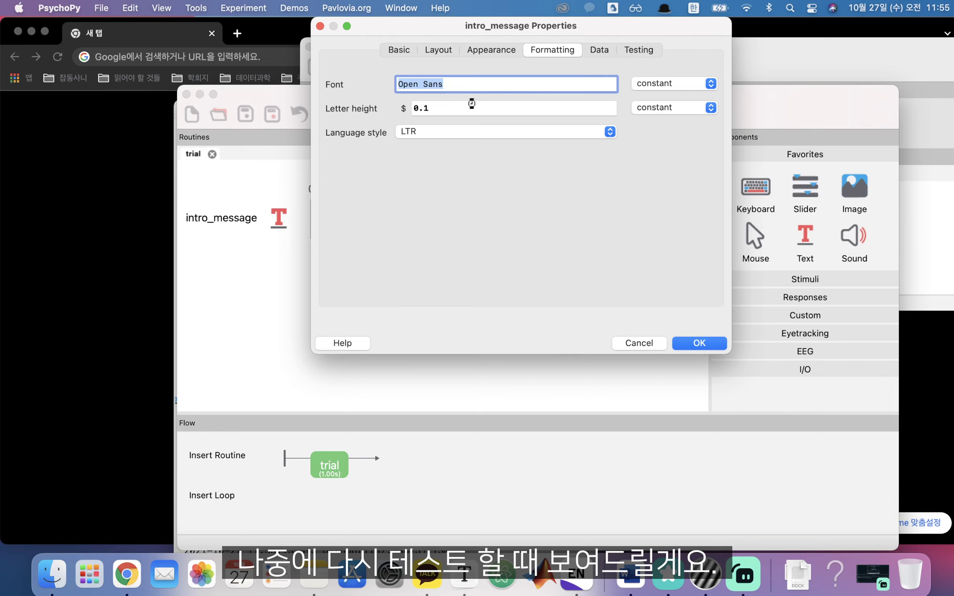
pyautogui.press('BackSpace')
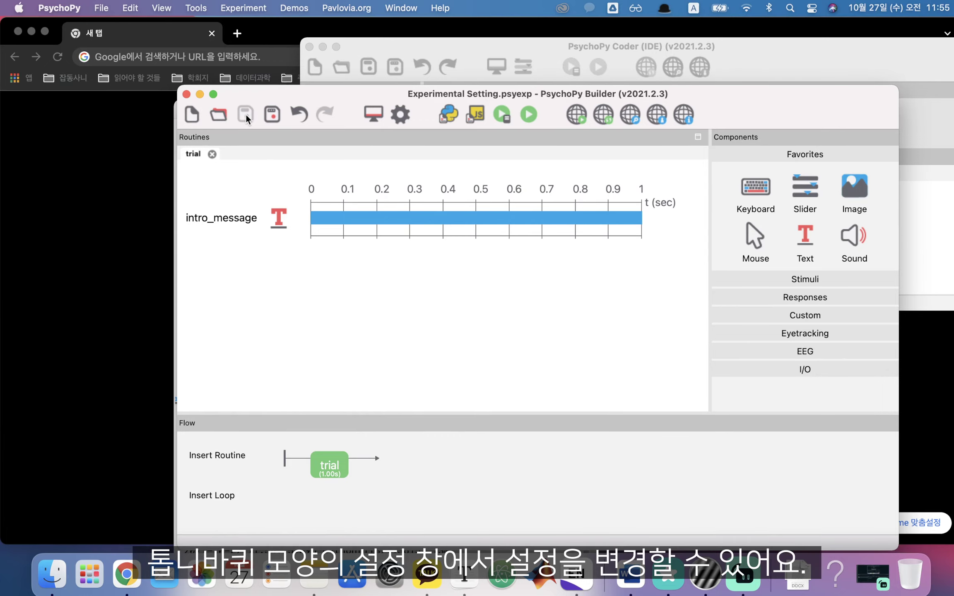
# In Experiment Settings, look over the info fields, adding and then removing an empty row
pyautogui.click(398, 113)
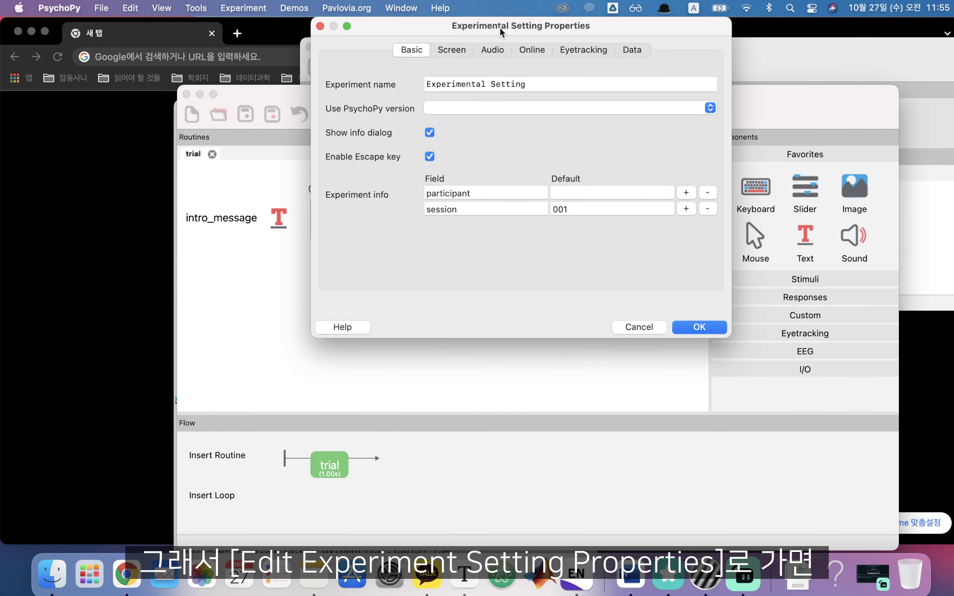
pyautogui.click(487, 195)
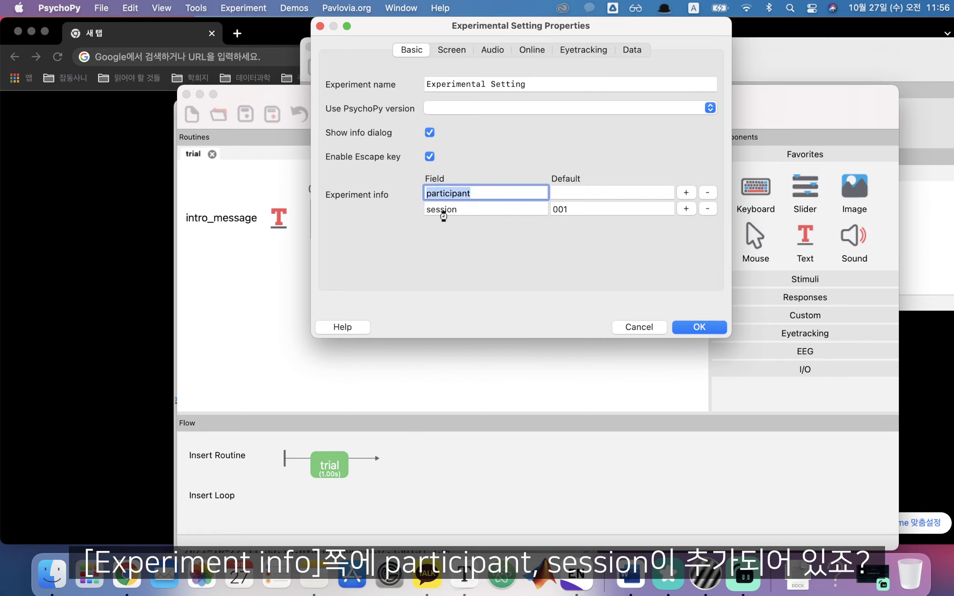
pyautogui.click(520, 213)
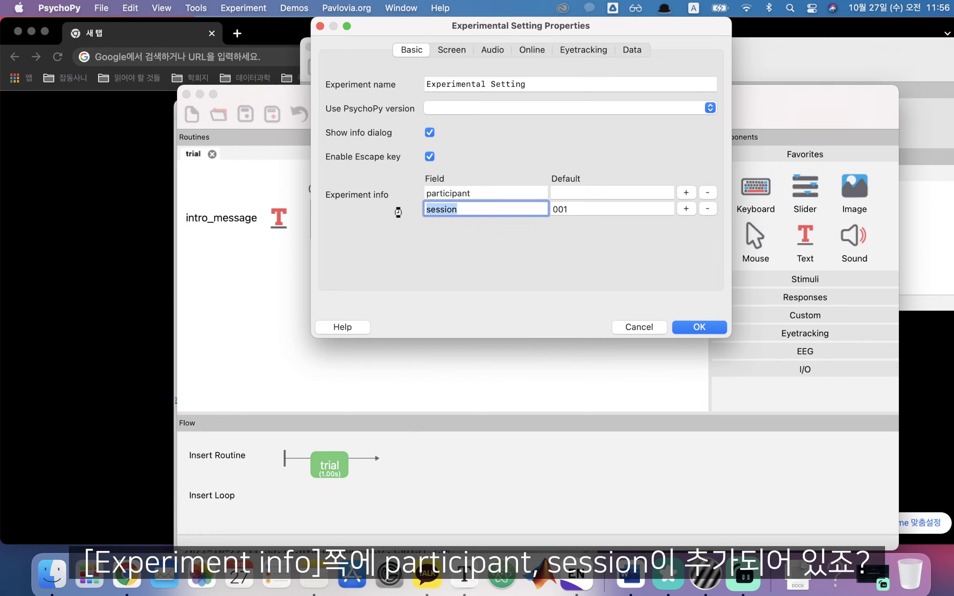
pyautogui.click(686, 195)
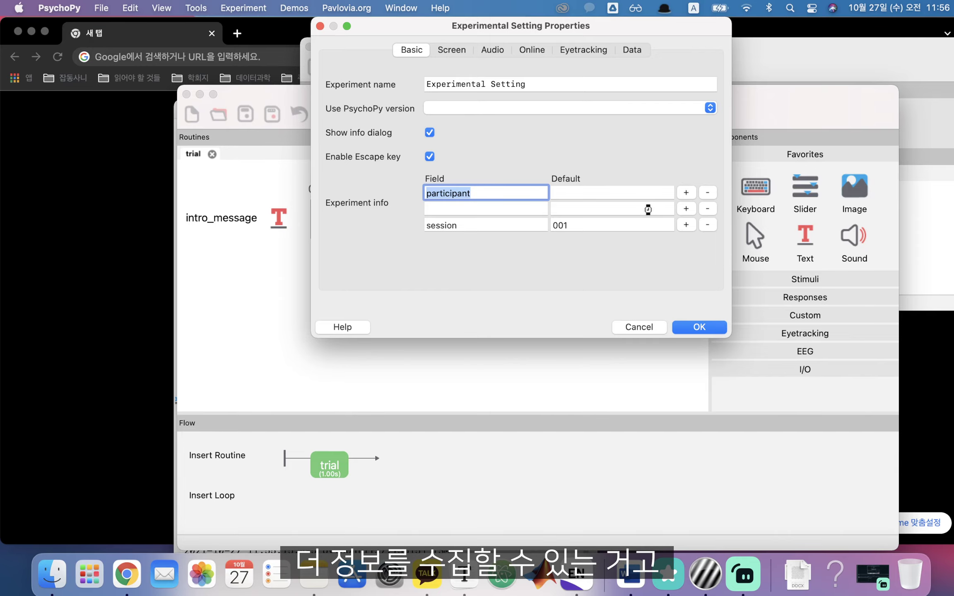
pyautogui.click(708, 209)
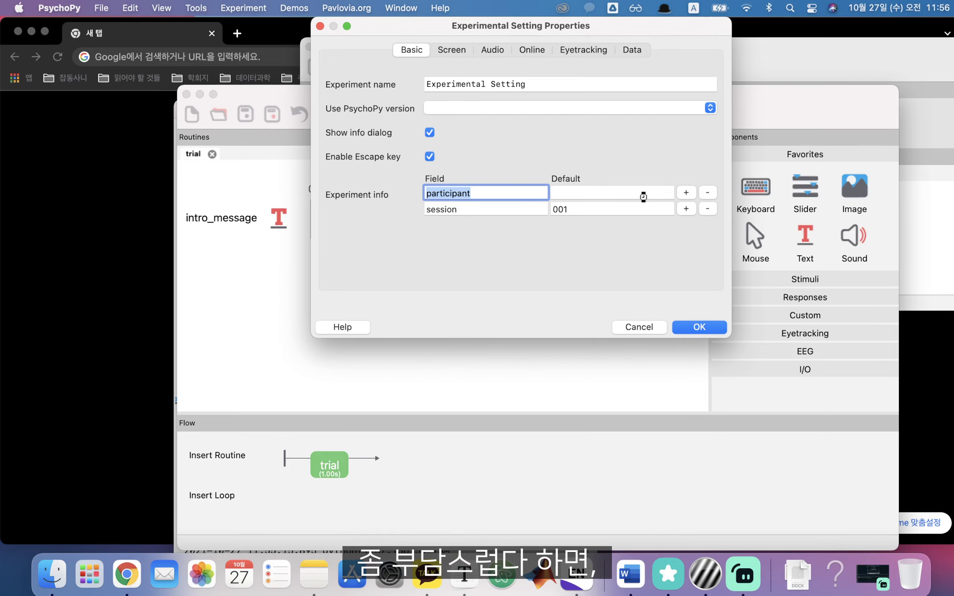
# Rename the participant info field to 이름 and confirm the settings
pyautogui.write('dlf')
pyautogui.press('BackSpace')
pyautogui.press('BackSpace')
pyautogui.press('BackSpace')
pyautogui.press('capslock')
pyautogui.write('일름')
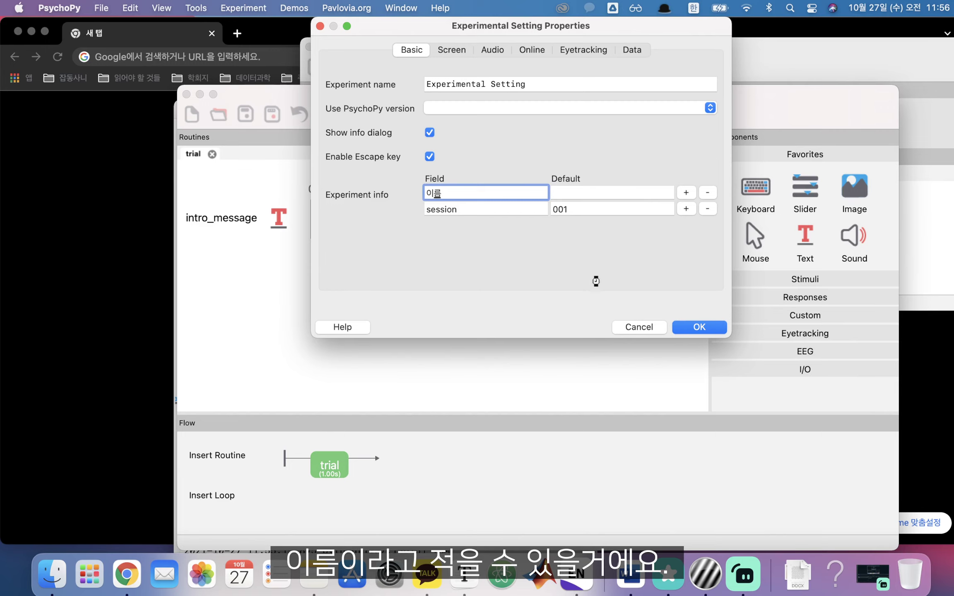
pyautogui.click(697, 327)
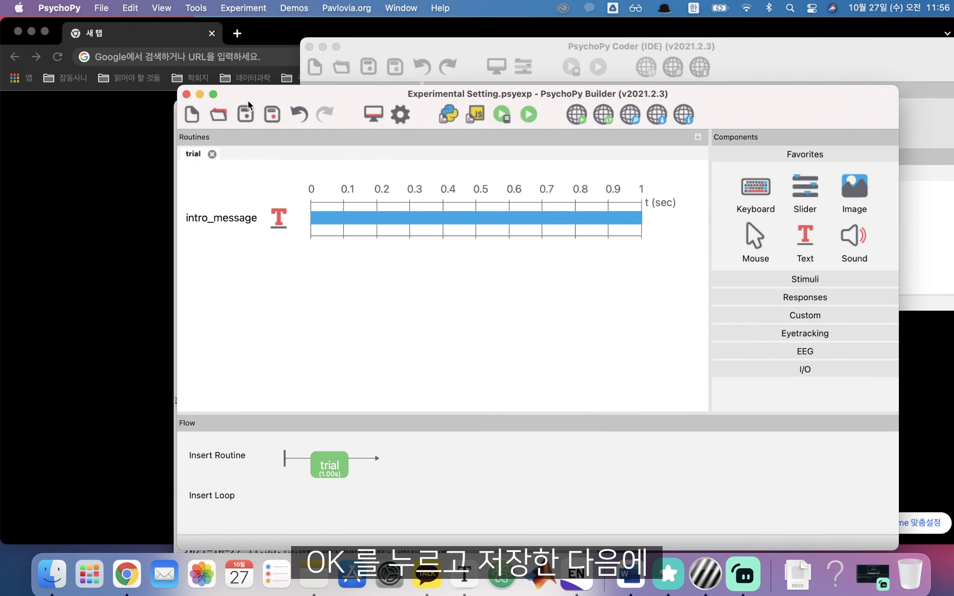
# Run the experiment and find the KeyError: 'participant' on the data filename line in the Runner log
pyautogui.click(530, 114)
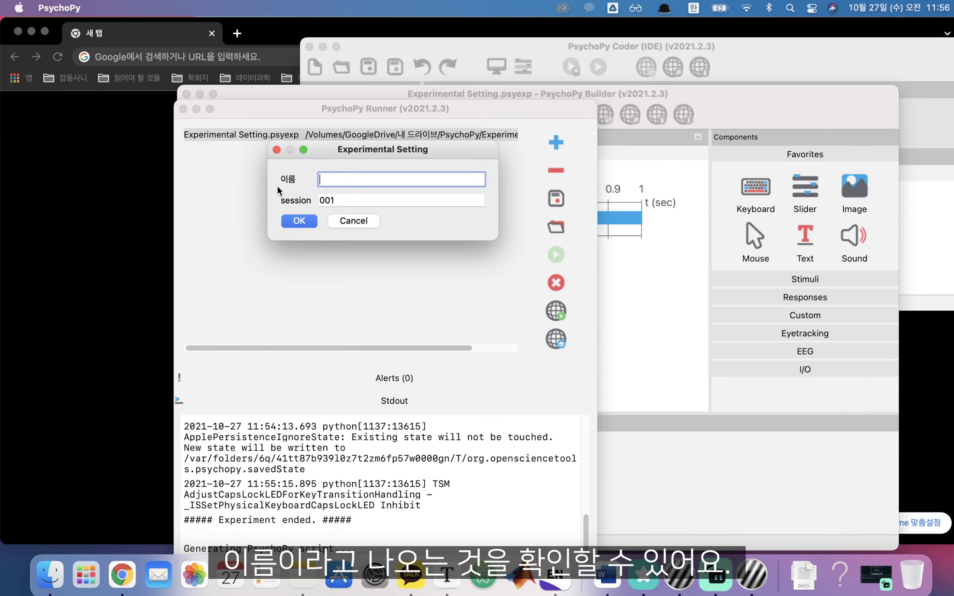
pyautogui.click(303, 226)
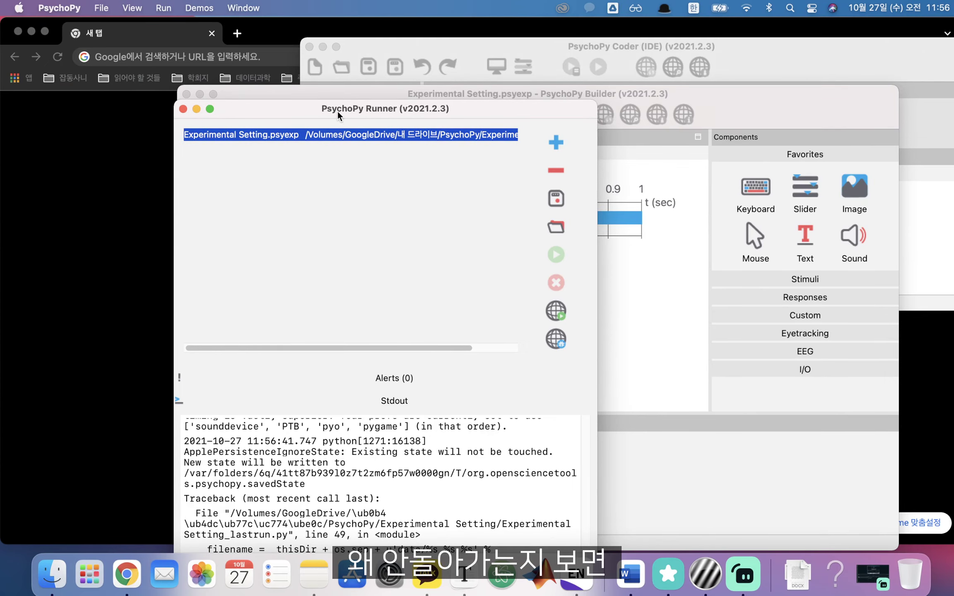
pyautogui.moveTo(337, 111); pyautogui.dragTo(274, 60)
pyautogui.moveTo(142, 499); pyautogui.dragTo(423, 503)
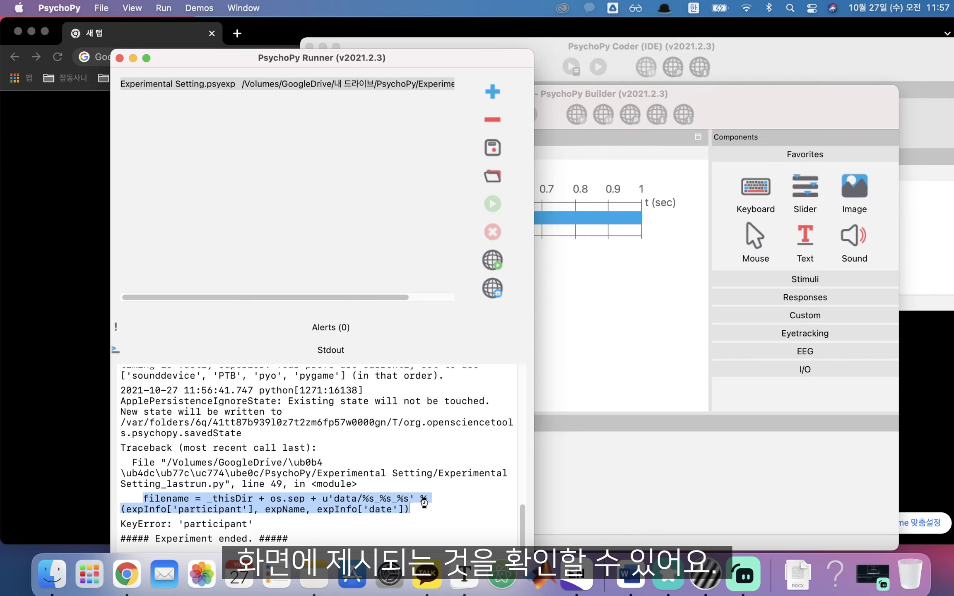
pyautogui.click(606, 413)
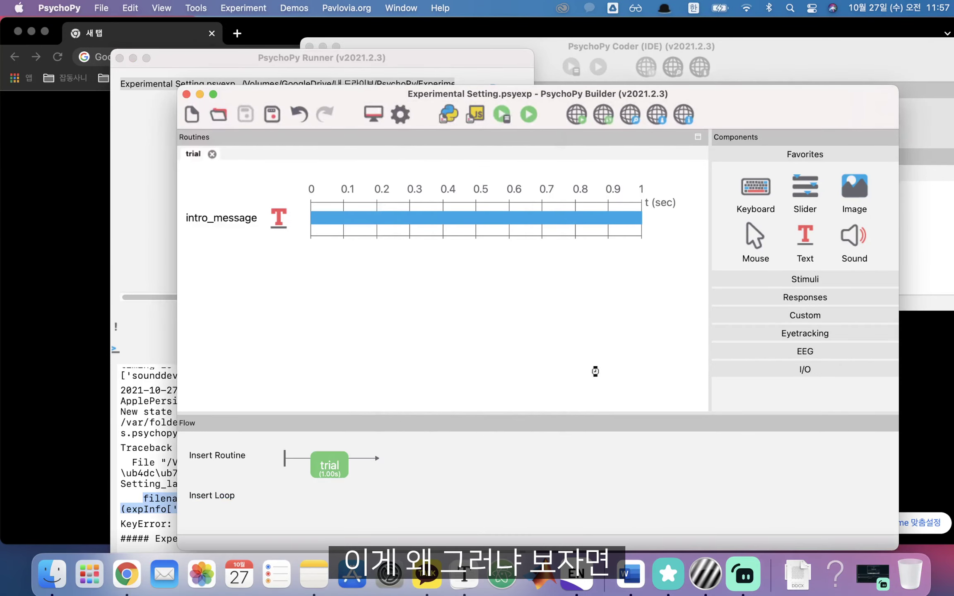
# Inspect the data filename expression and its expInfo['participant'] entry on the Data tab
pyautogui.click(398, 113)
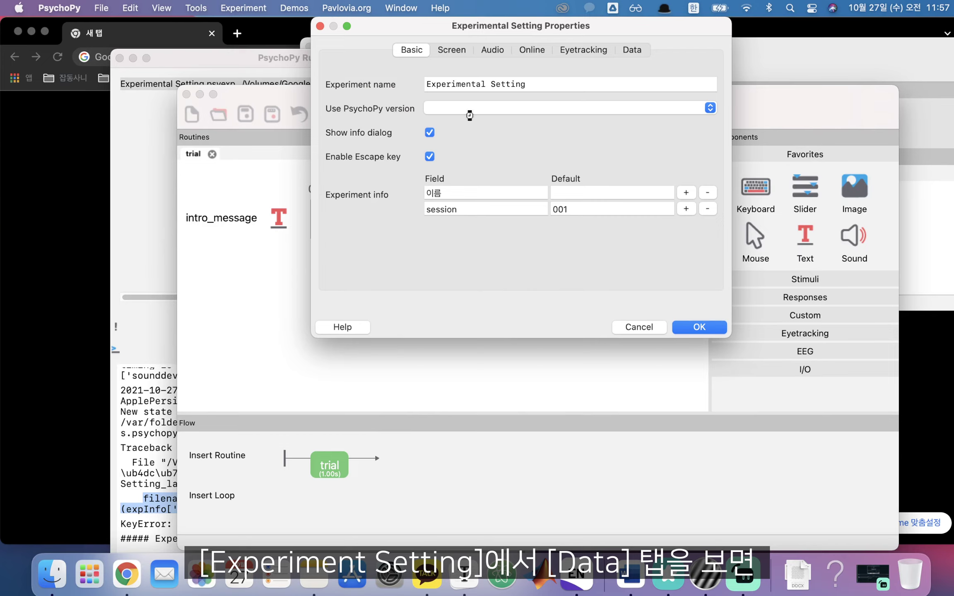
pyautogui.click(632, 51)
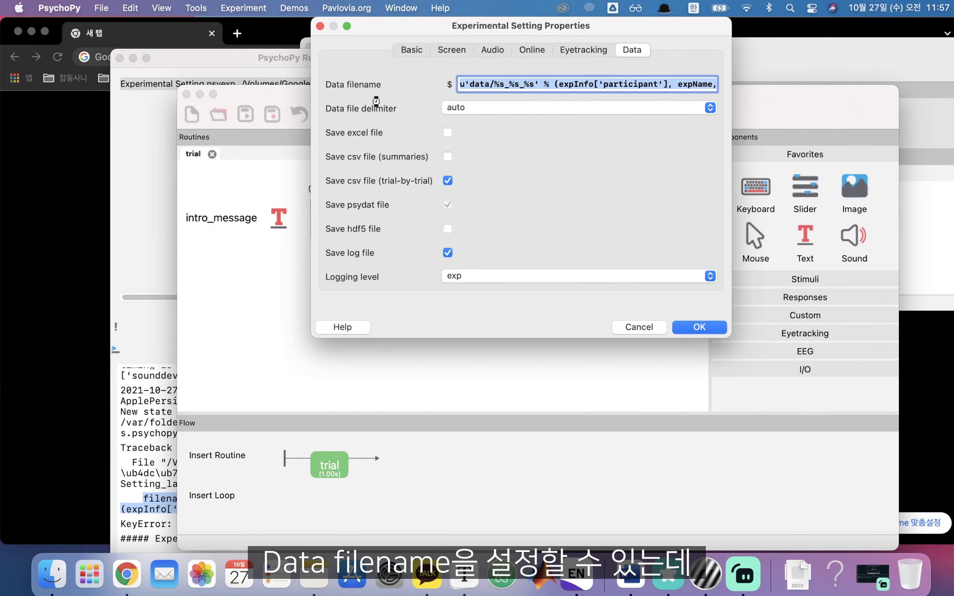
pyautogui.click(510, 86)
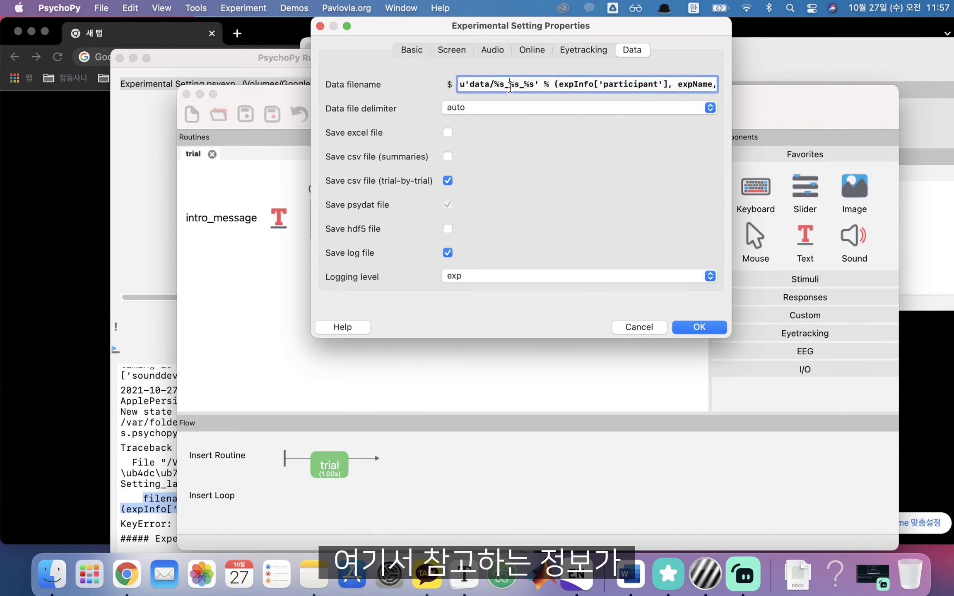
pyautogui.doubleClick(561, 86)
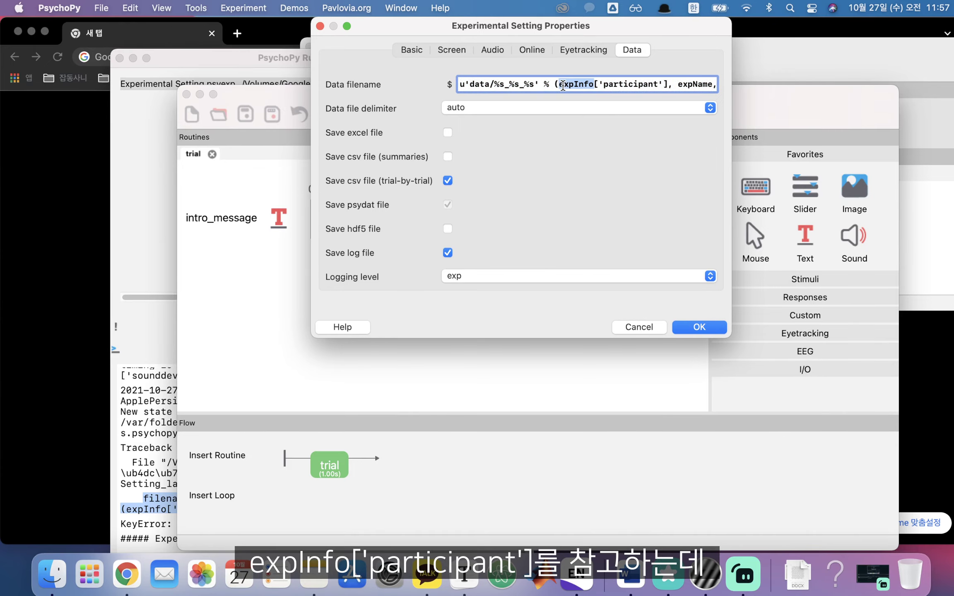
pyautogui.doubleClick(632, 84)
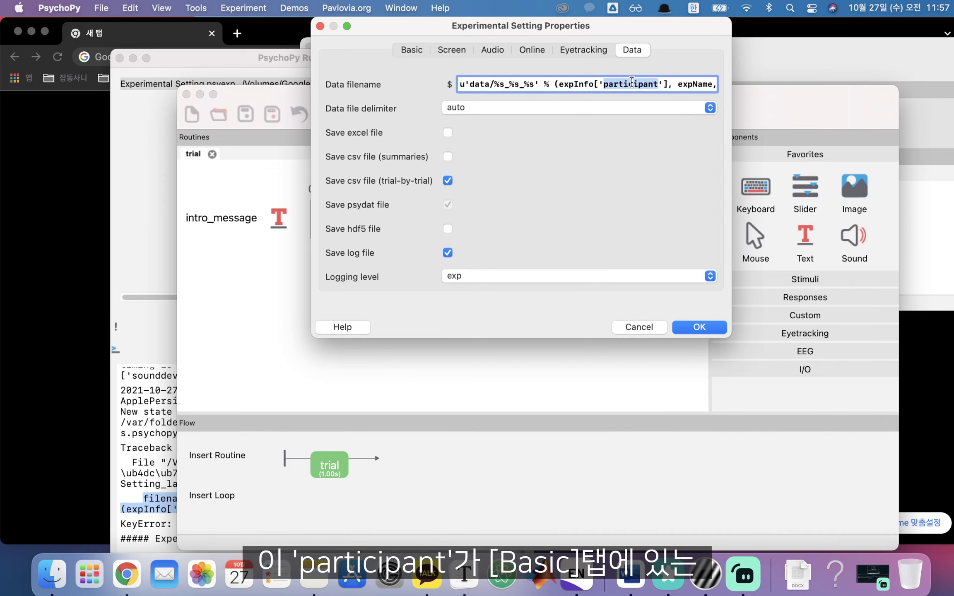
pyautogui.click(410, 49)
# Temporarily rename the info field back to participant, then restore it to 이름
pyautogui.click(453, 194)
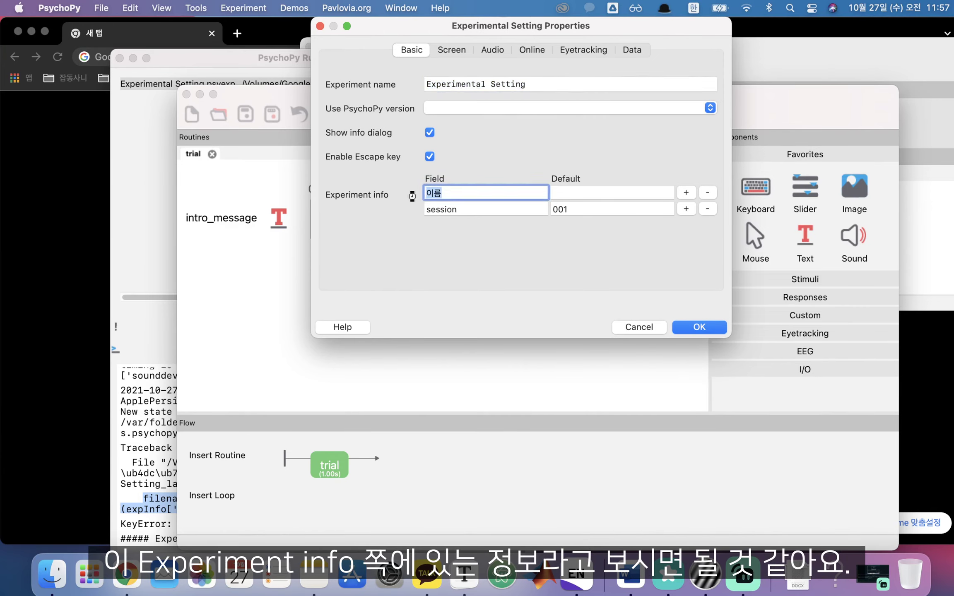
pyautogui.press('capslock')
pyautogui.write('pa')
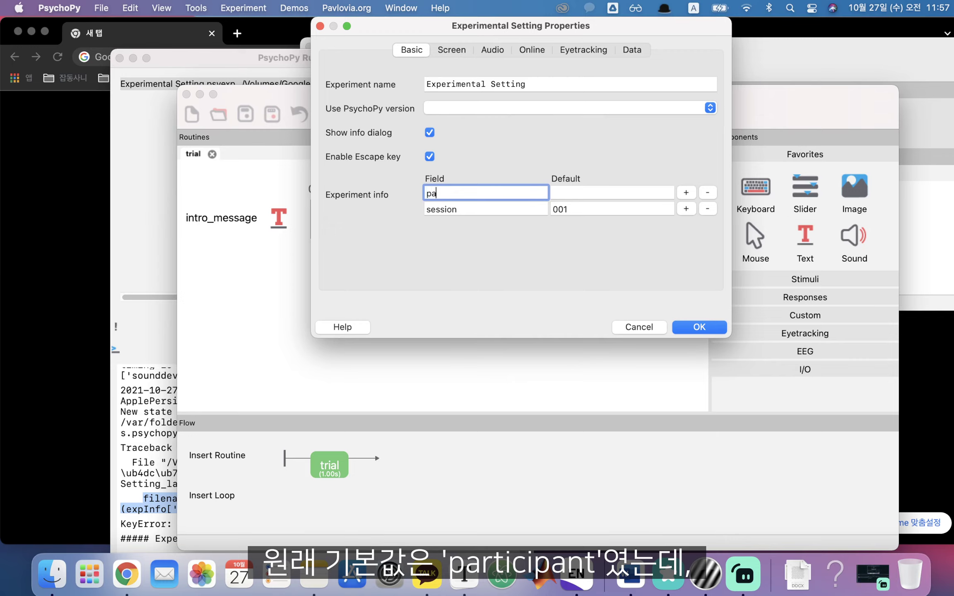
pyautogui.write('rticipant')
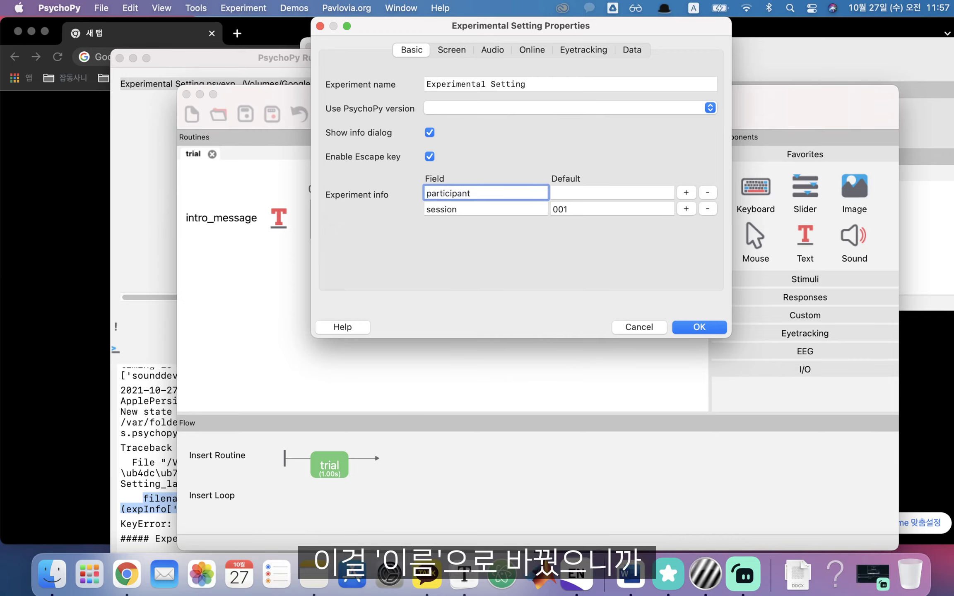
pyautogui.click(632, 50)
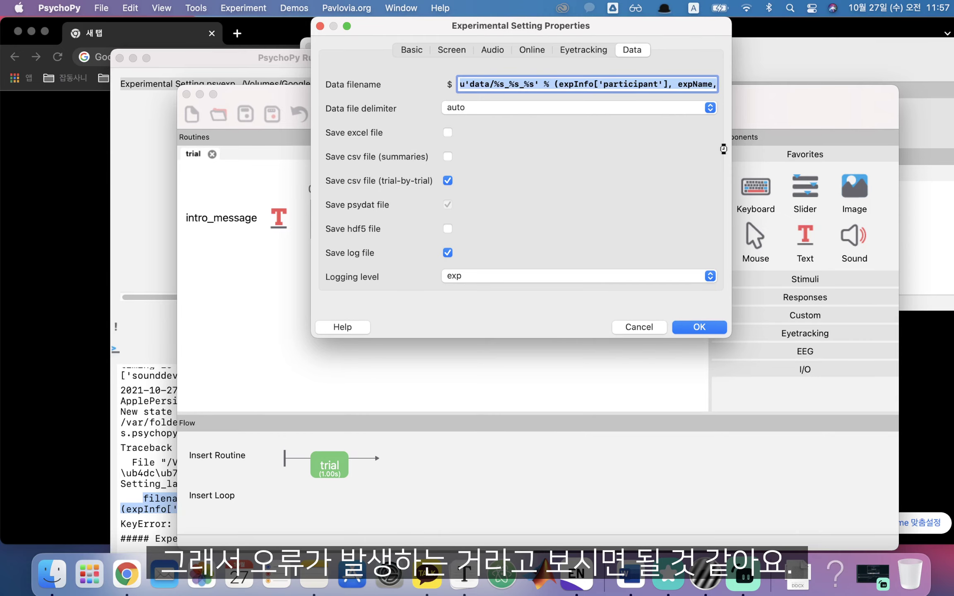
pyautogui.click(397, 52)
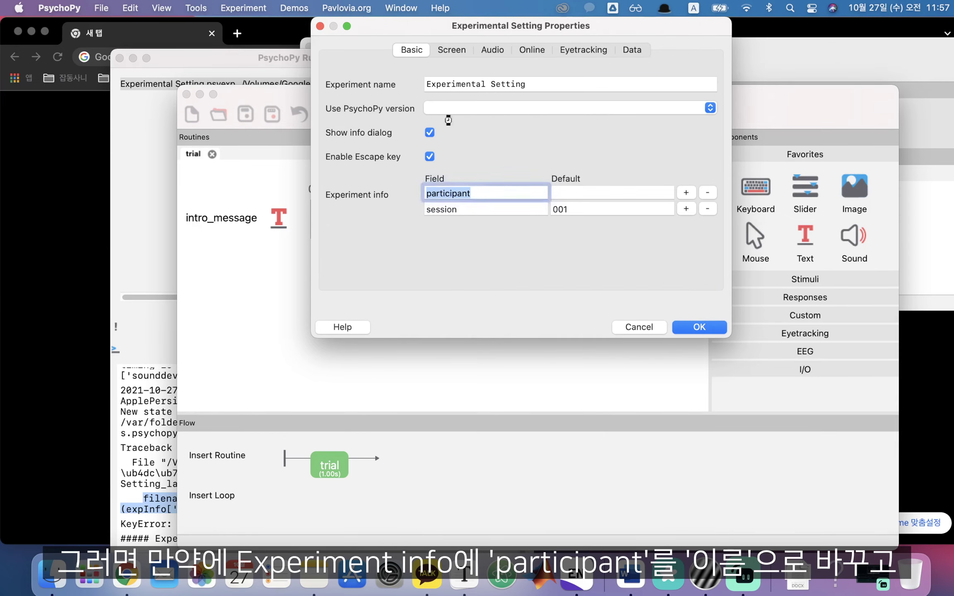
pyautogui.hotkey('ctrl', 'space')
pyautogui.write('이름')
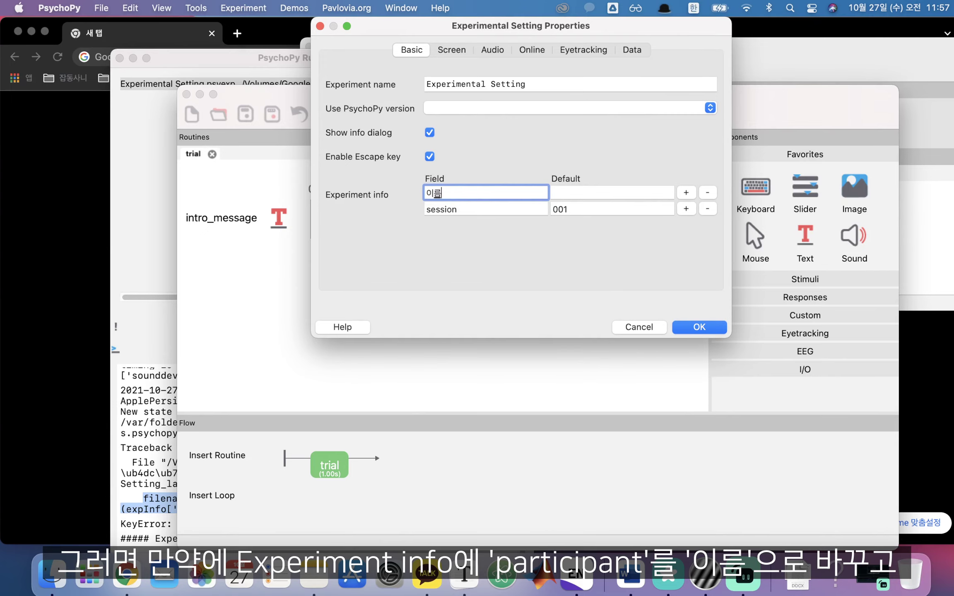
# Replace 'participant' with 이름 in the data filename and confirm the settings
pyautogui.click(632, 49)
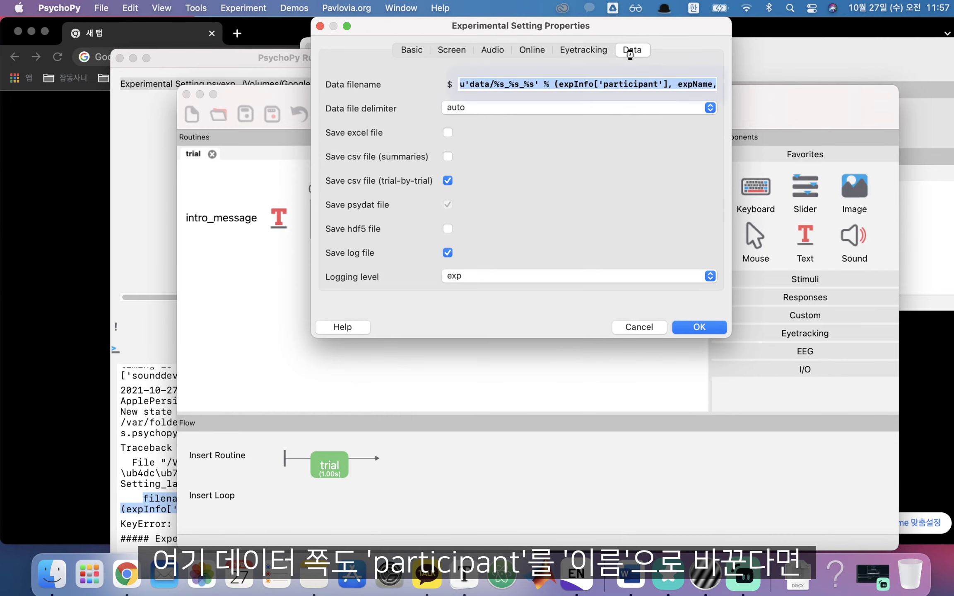
pyautogui.doubleClick(628, 84)
pyautogui.write('이름')
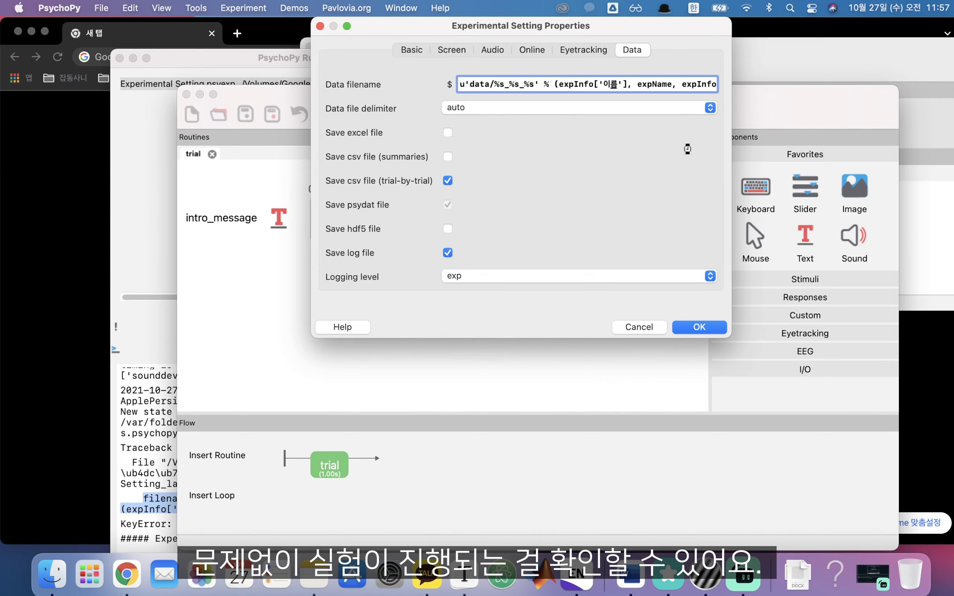
pyautogui.click(710, 325)
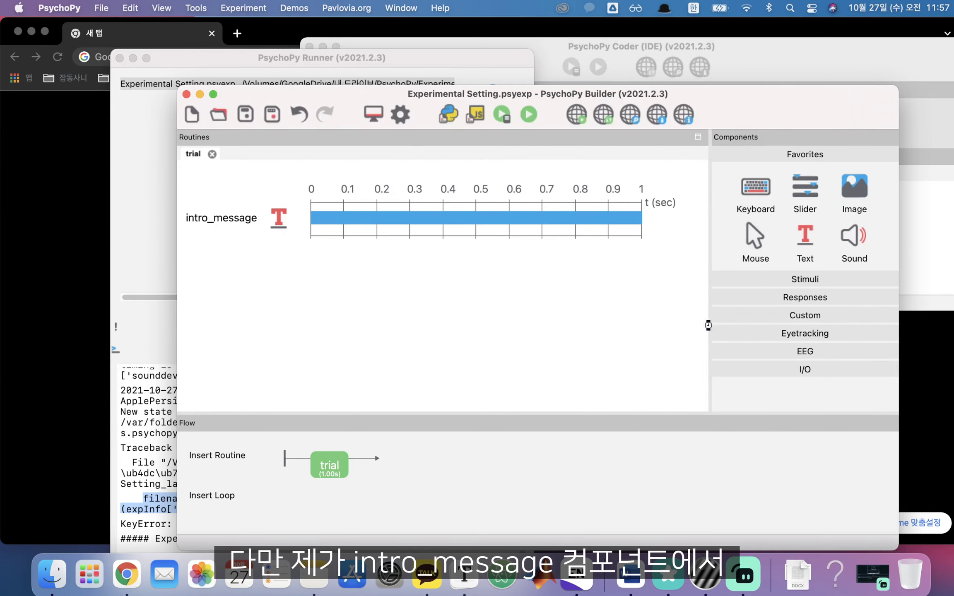
# Replace 'participant' with 이름 in the intro_message text
pyautogui.doubleClick(241, 216)
pyautogui.doubleClick(429, 212)
pyautogui.write('이름')
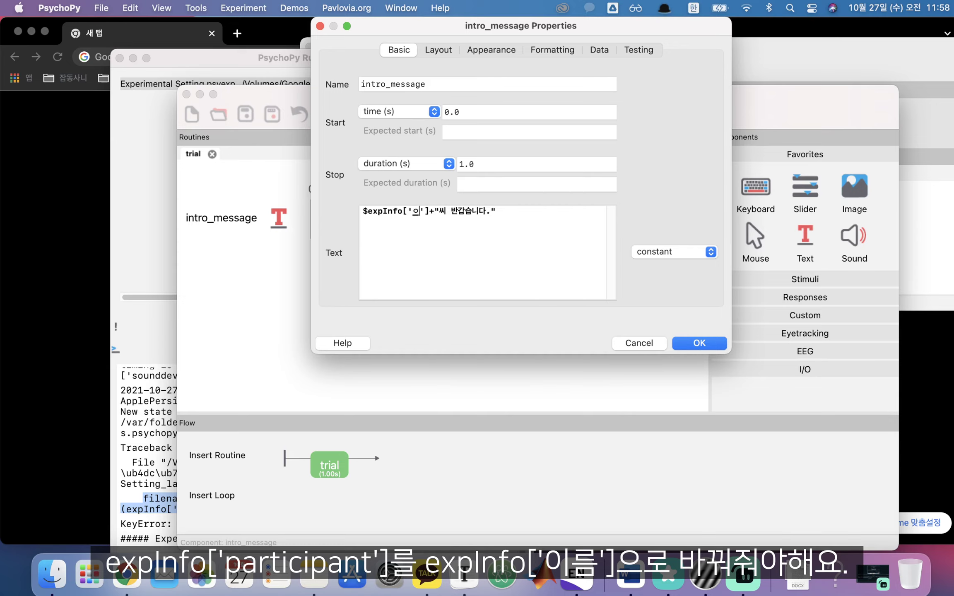
pyautogui.click(704, 345)
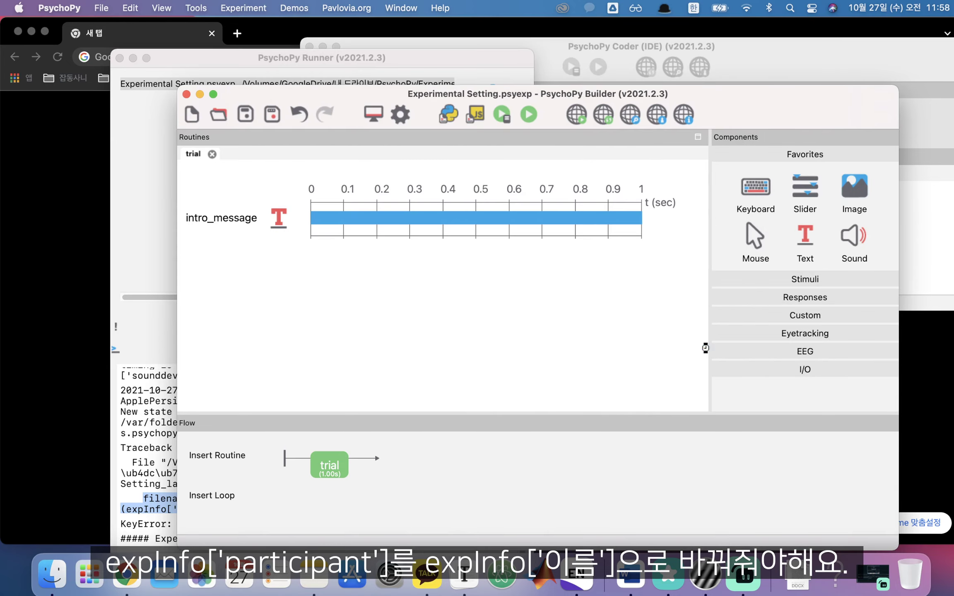
# Save and run the experiment with a participant name entered, letting it finish
pyautogui.click(245, 115)
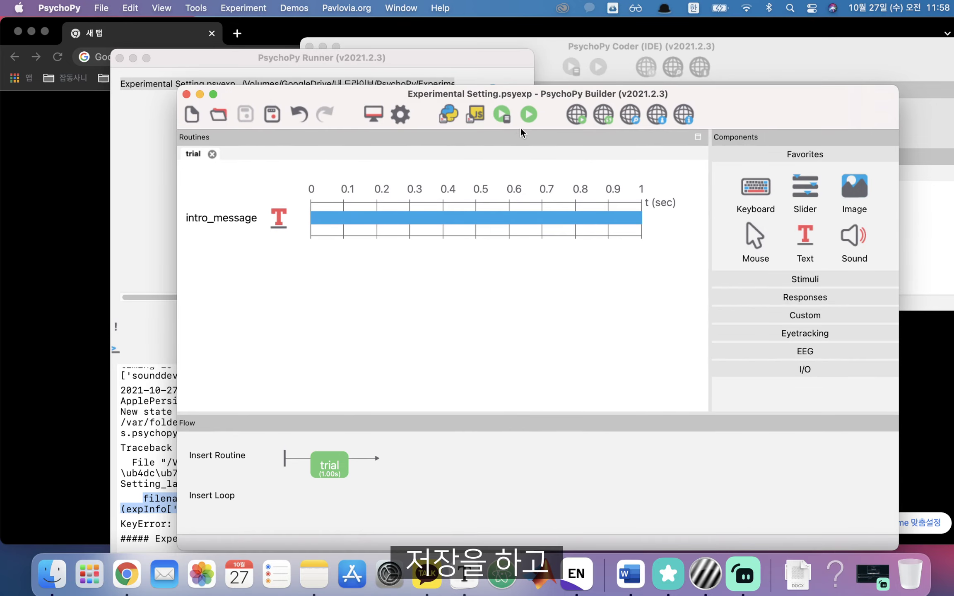
pyautogui.click(533, 113)
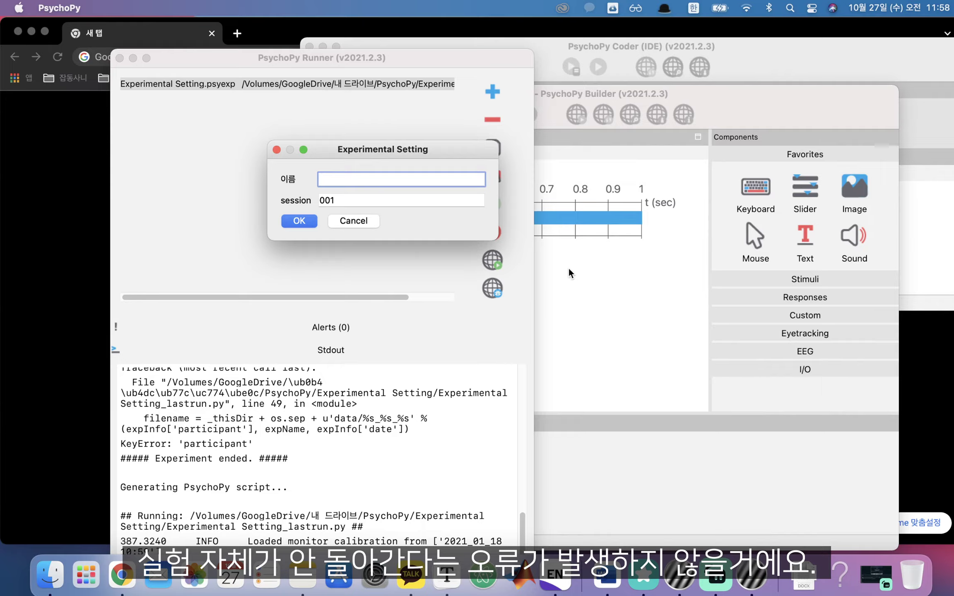
pyautogui.write('홍길동')
pyautogui.press('Return')
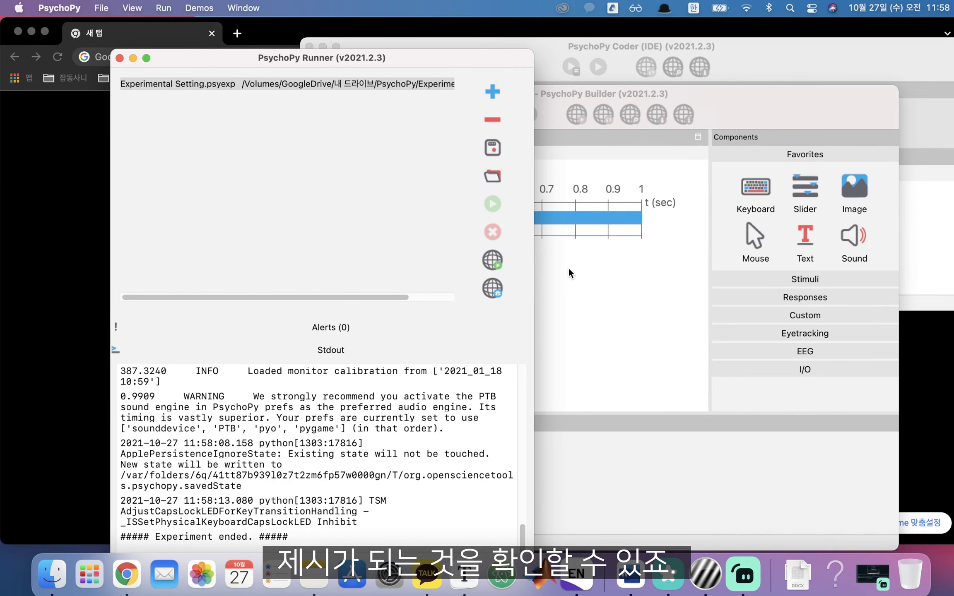
pyautogui.click(569, 272)
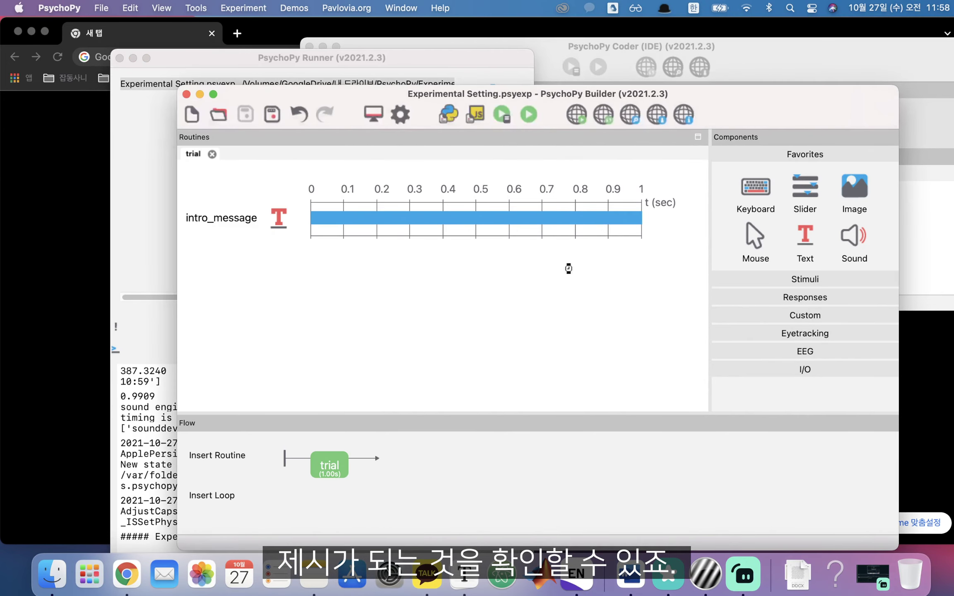
# Rename the session info field to 만 나이 and clear its 001 default value
pyautogui.click(400, 114)
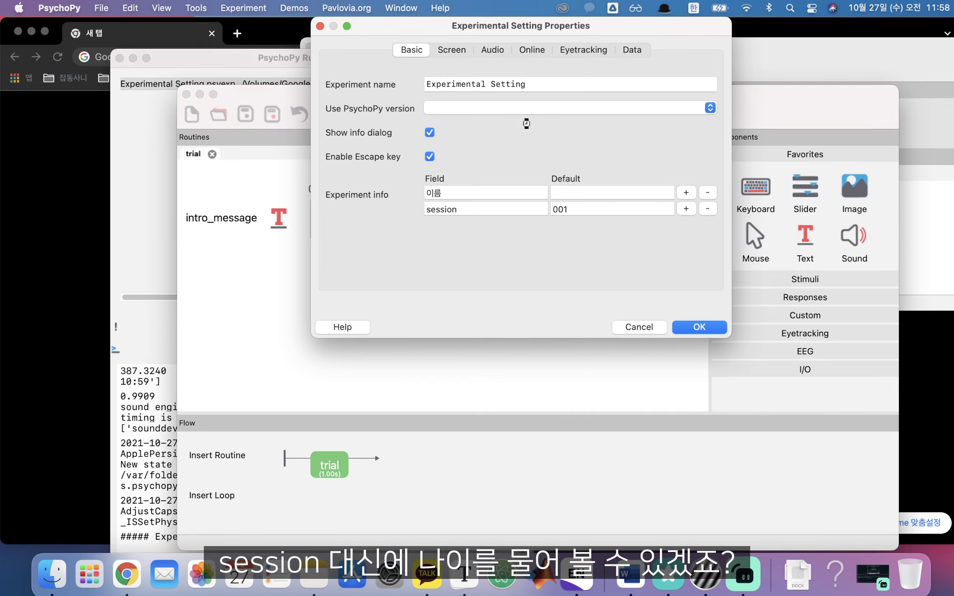
pyautogui.doubleClick(496, 209)
pyautogui.press('capslock')
pyautogui.write('s')
pyautogui.press('BackSpace')
pyautogui.press('capslock')
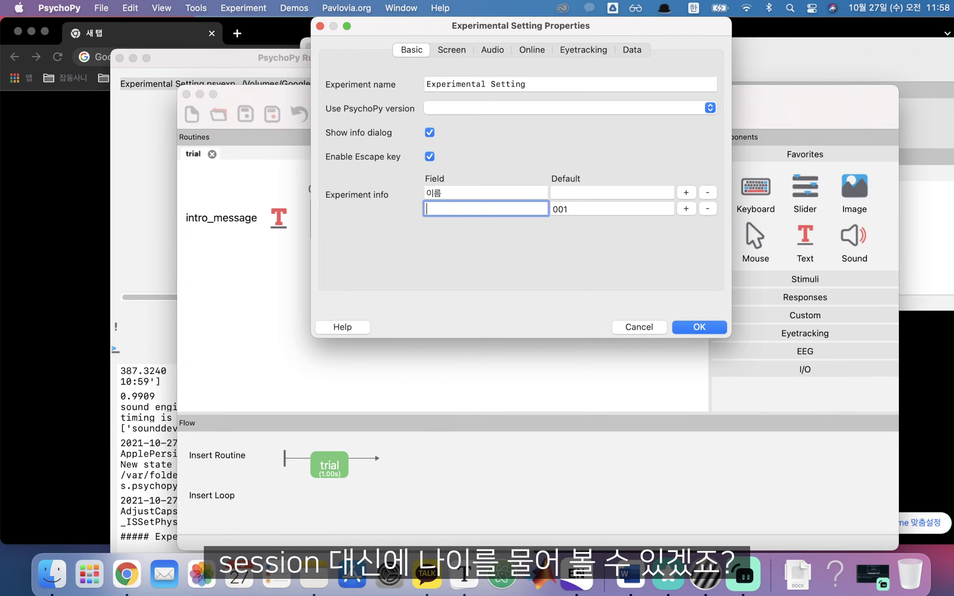
pyautogui.write('만 나이')
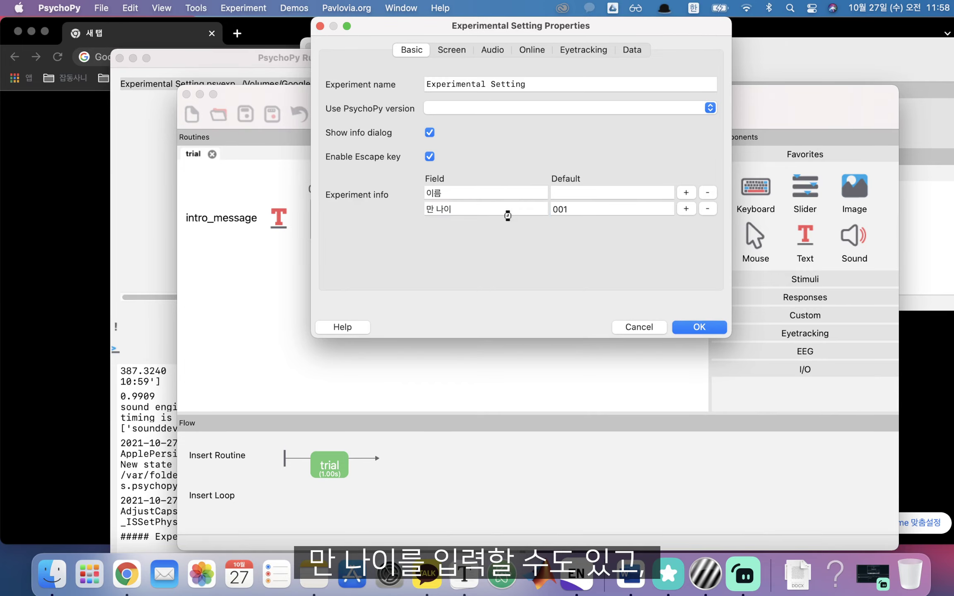
pyautogui.doubleClick(608, 210)
pyautogui.press('BackSpace')
# Add a third info row, then remove it again, leaving 이름 and 만 나이
pyautogui.click(455, 222)
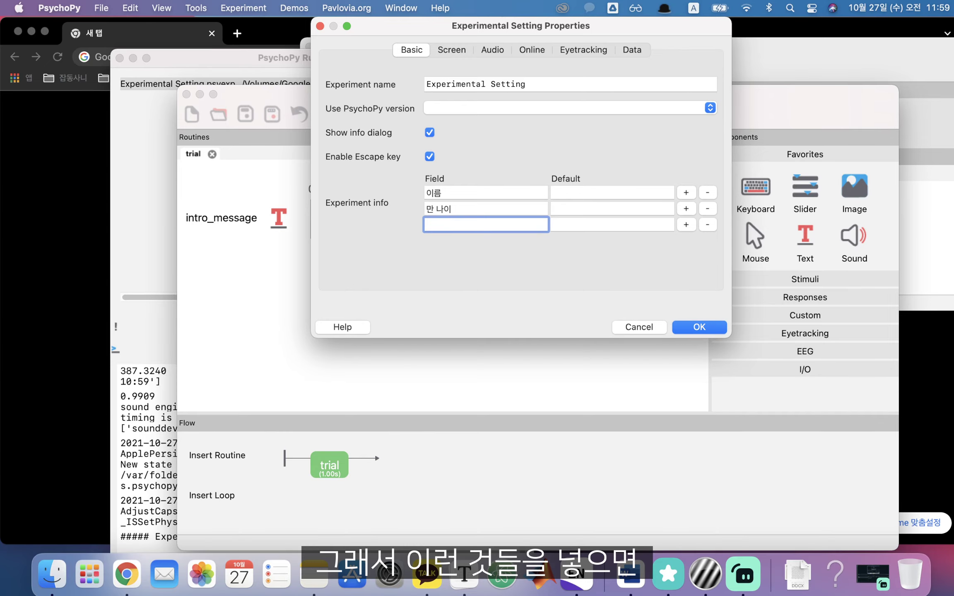
pyautogui.click(707, 224)
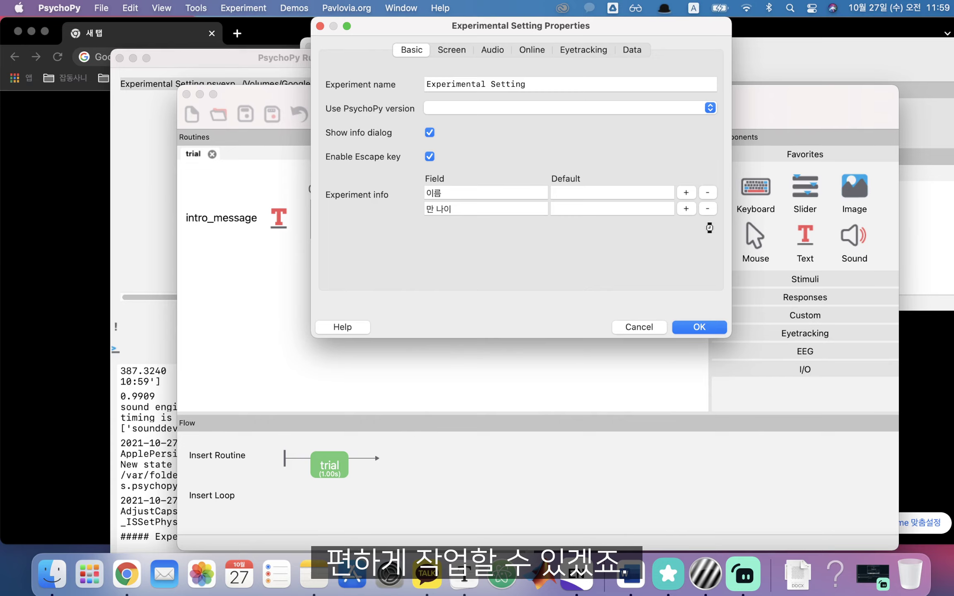
pyautogui.doubleClick(469, 208)
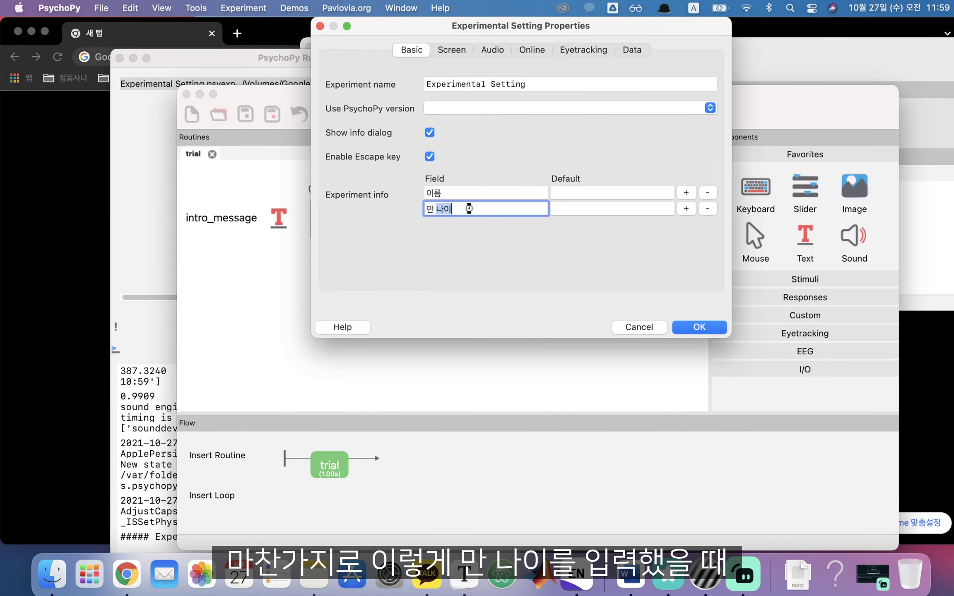
# Append a copy of expInfo['이름'] to the end of the data filename expression
pyautogui.click(632, 50)
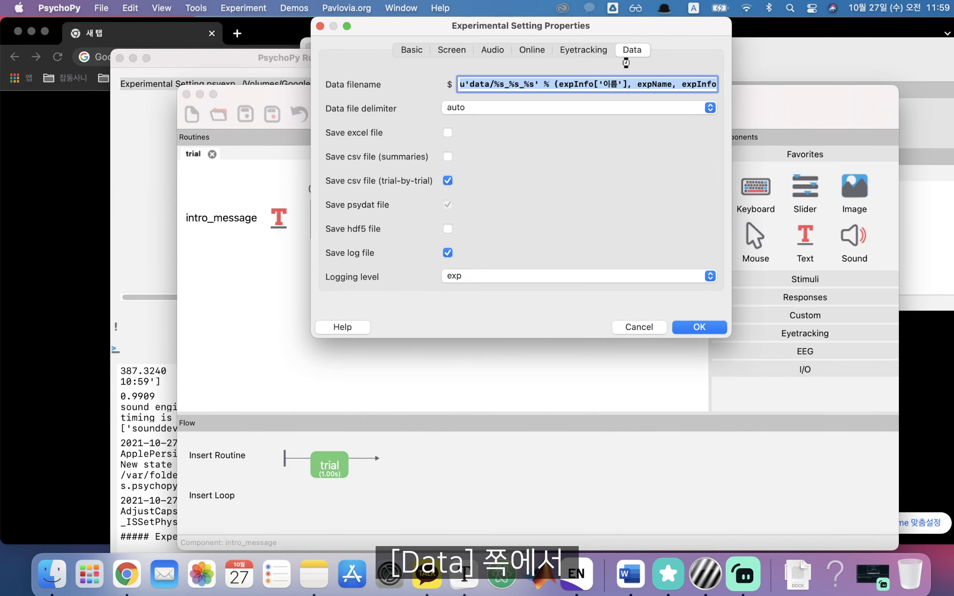
pyautogui.click(624, 84)
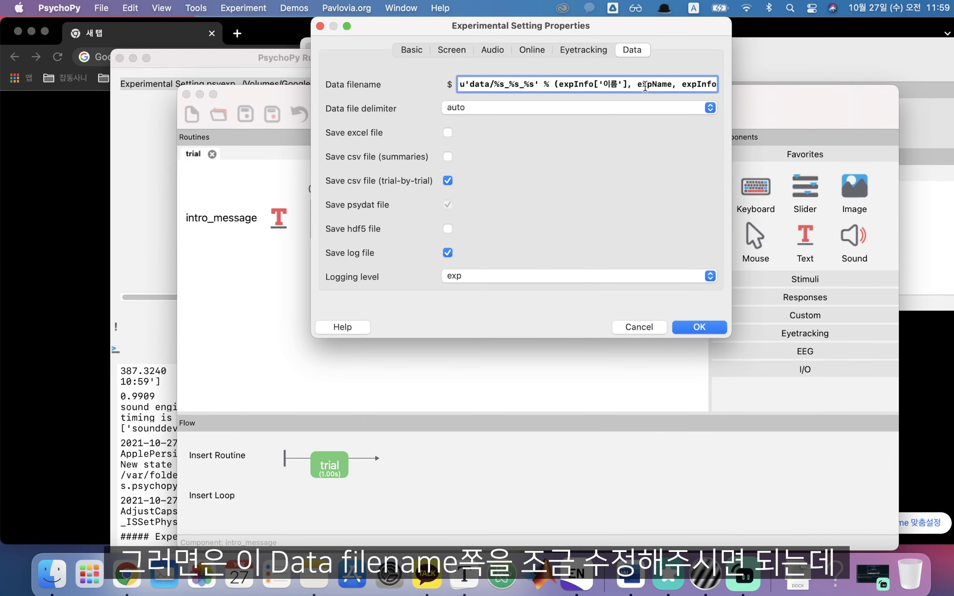
pyautogui.moveTo(459, 84); pyautogui.dragTo(899, 82)
pyautogui.click(673, 84)
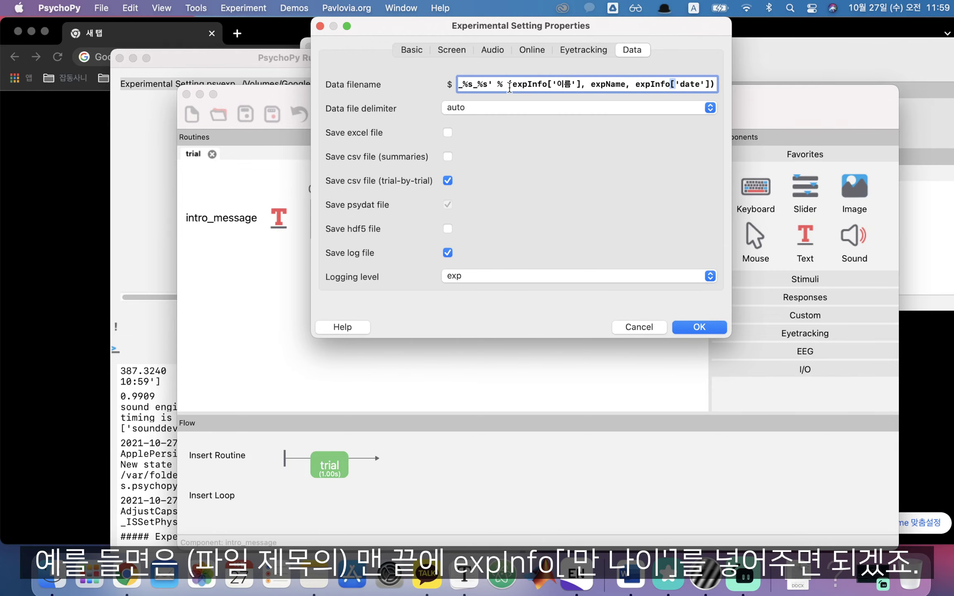
pyautogui.moveTo(510, 84); pyautogui.dragTo(581, 84)
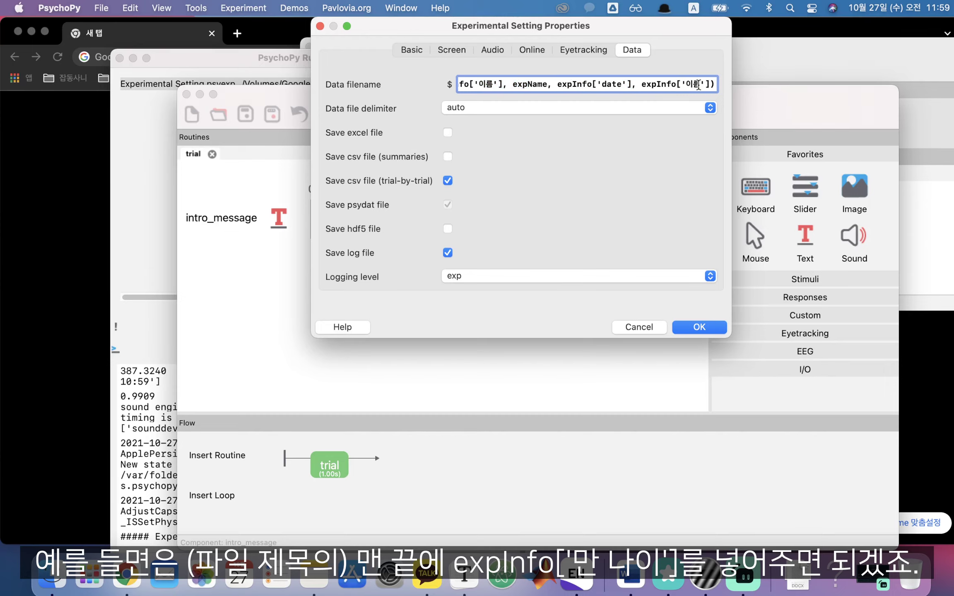
pyautogui.doubleClick(698, 85)
# Change the appended entry to expInfo['만 나이'] by pasting the copied field name
pyautogui.click(415, 50)
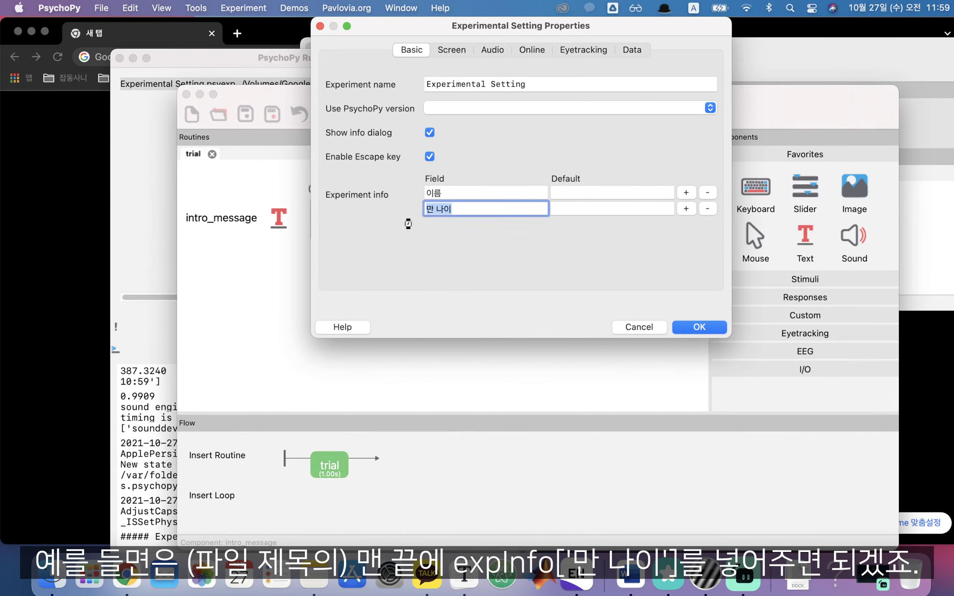
pyautogui.click(450, 213)
pyautogui.moveTo(474, 209); pyautogui.dragTo(363, 209)
pyautogui.press('super+c')
pyautogui.click(632, 50)
pyautogui.click(682, 82)
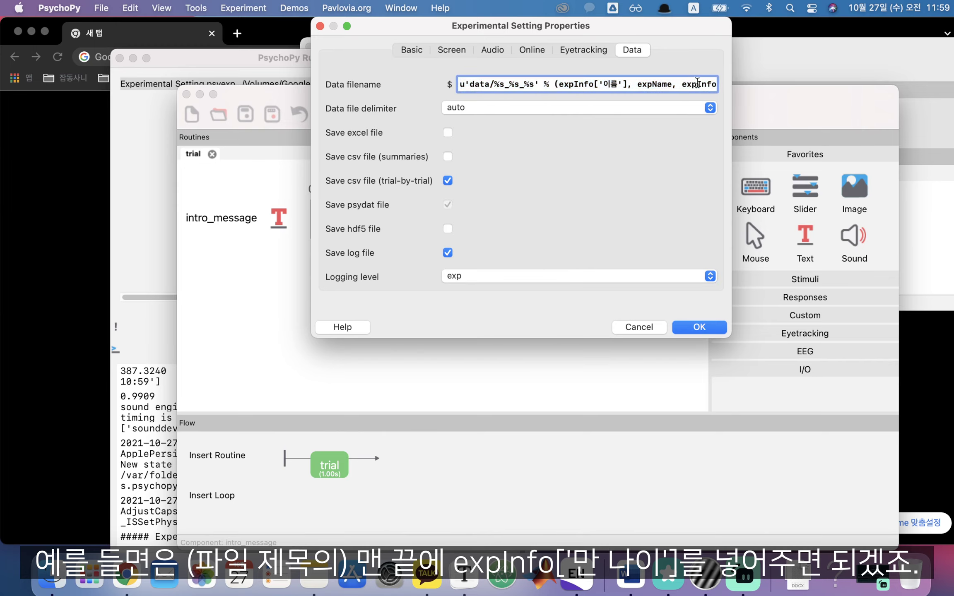
pyautogui.moveTo(696, 84); pyautogui.dragTo(826, 104)
pyautogui.click(700, 83)
pyautogui.moveTo(700, 84); pyautogui.dragTo(686, 83)
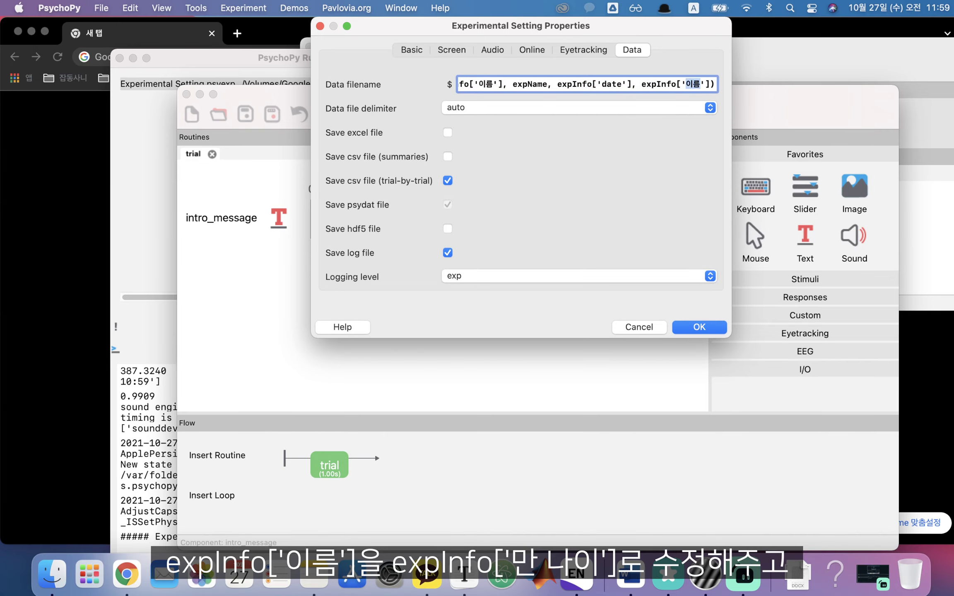
pyautogui.press('super+v')
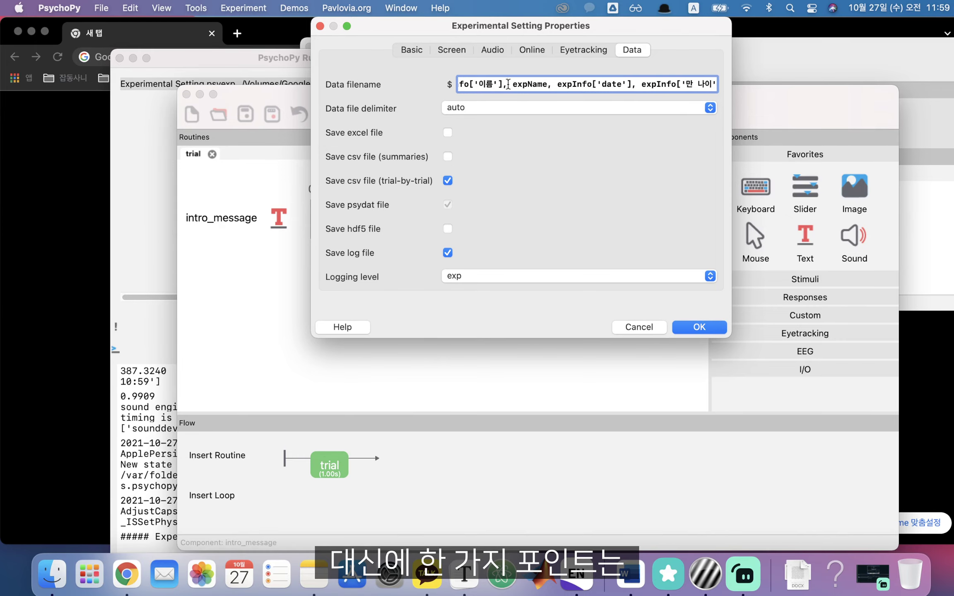
# Review the beginning of the edited data filename pattern after data/
pyautogui.moveTo(537, 85); pyautogui.dragTo(198, 90)
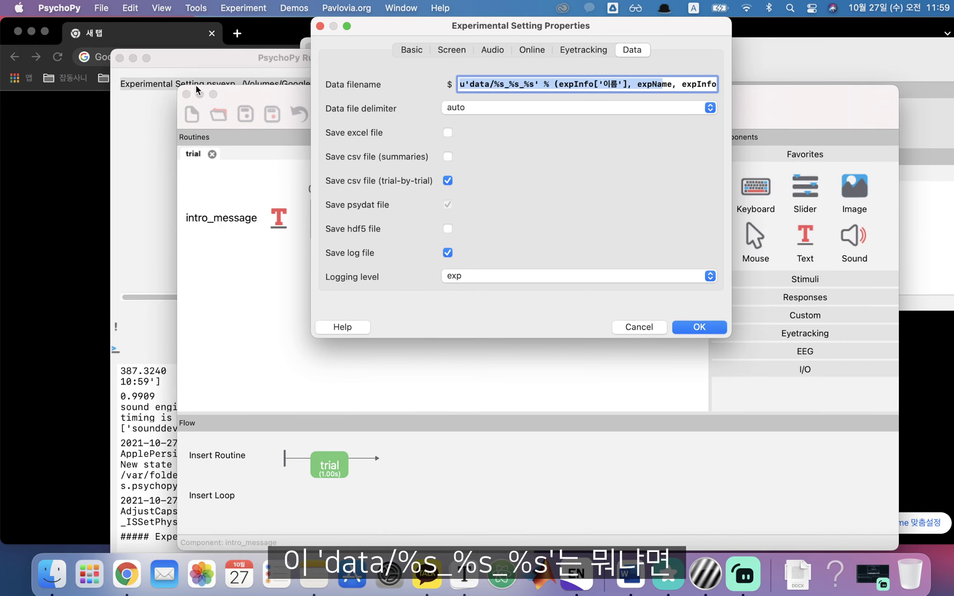
pyautogui.click(476, 83)
pyautogui.click(494, 84)
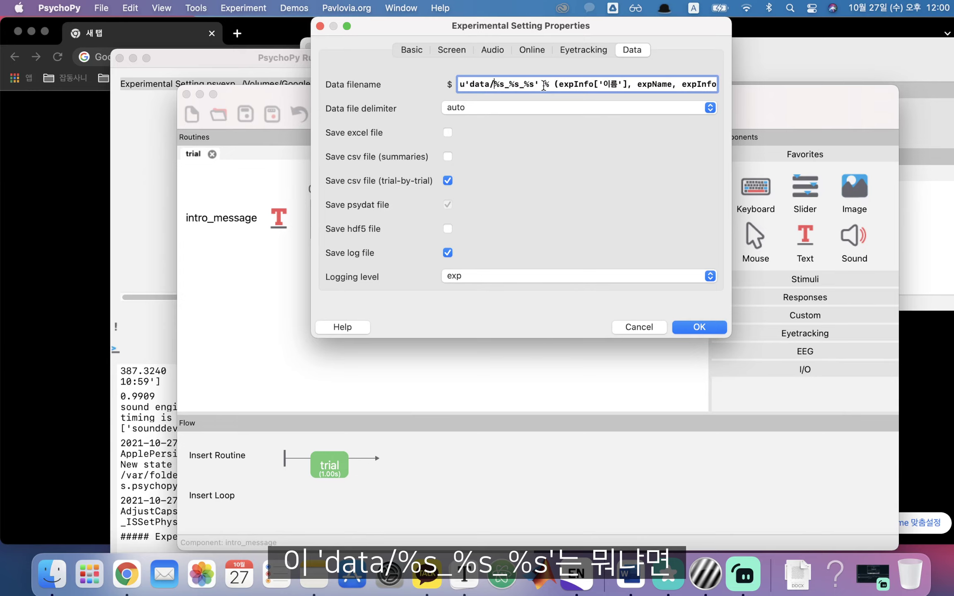
pyautogui.click(52, 580)
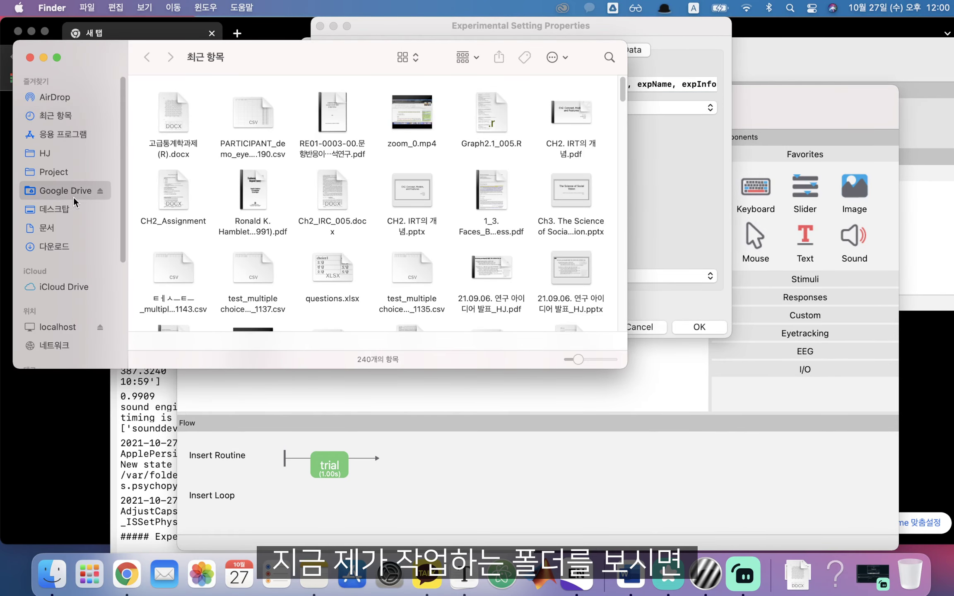
# Browse Google Drive > 내 드라이브 > PsychoPy > Experimental Setting and open its data folder
pyautogui.click(73, 196)
pyautogui.doubleClick(207, 100)
pyautogui.doubleClick(188, 211)
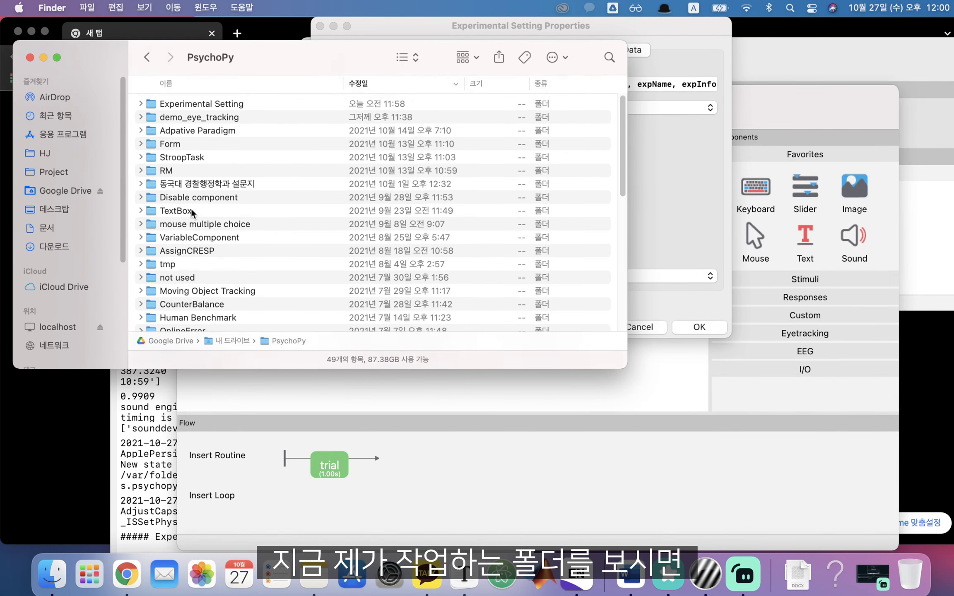
pyautogui.doubleClick(222, 106)
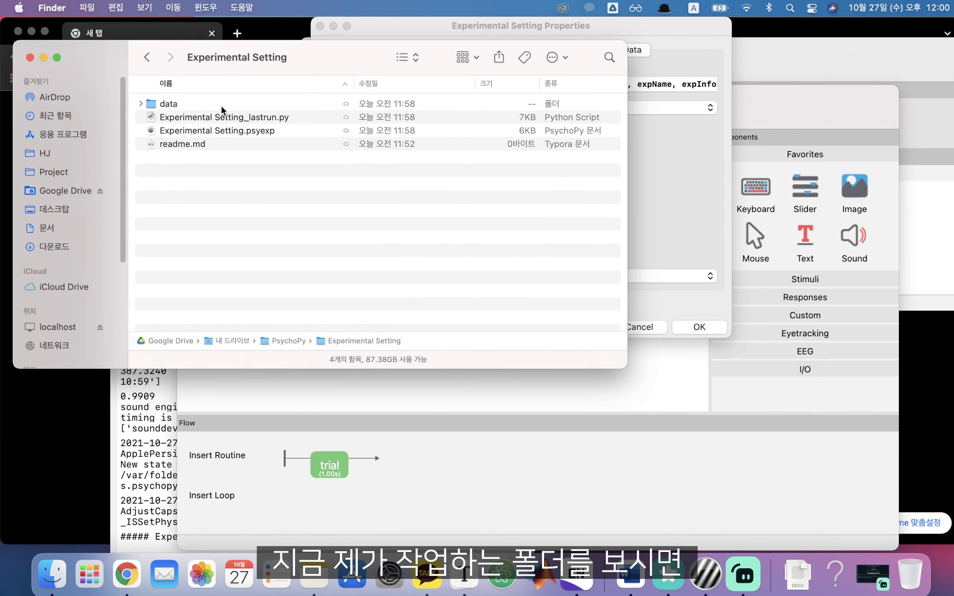
pyautogui.moveTo(321, 57); pyautogui.dragTo(495, 147)
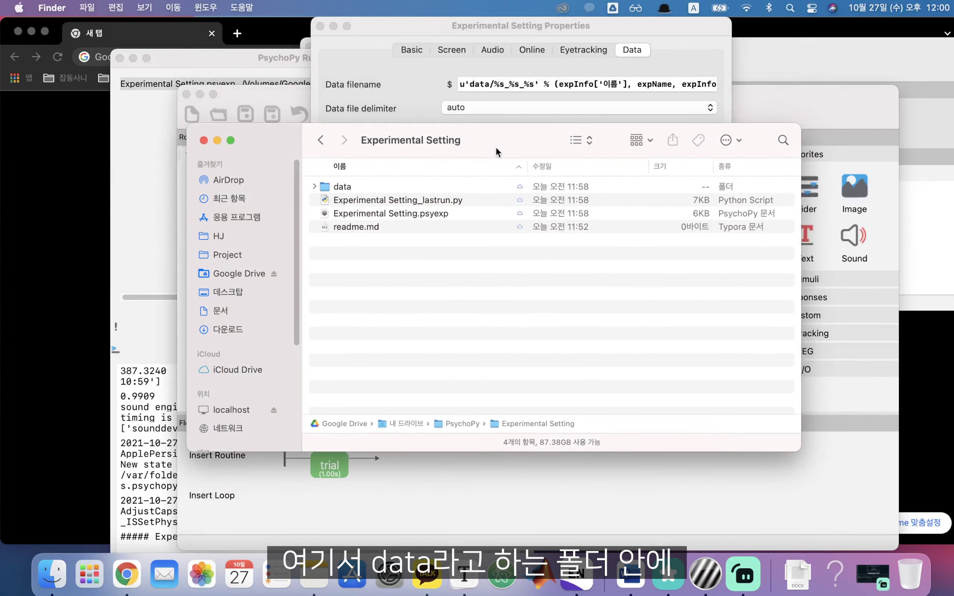
pyautogui.doubleClick(404, 185)
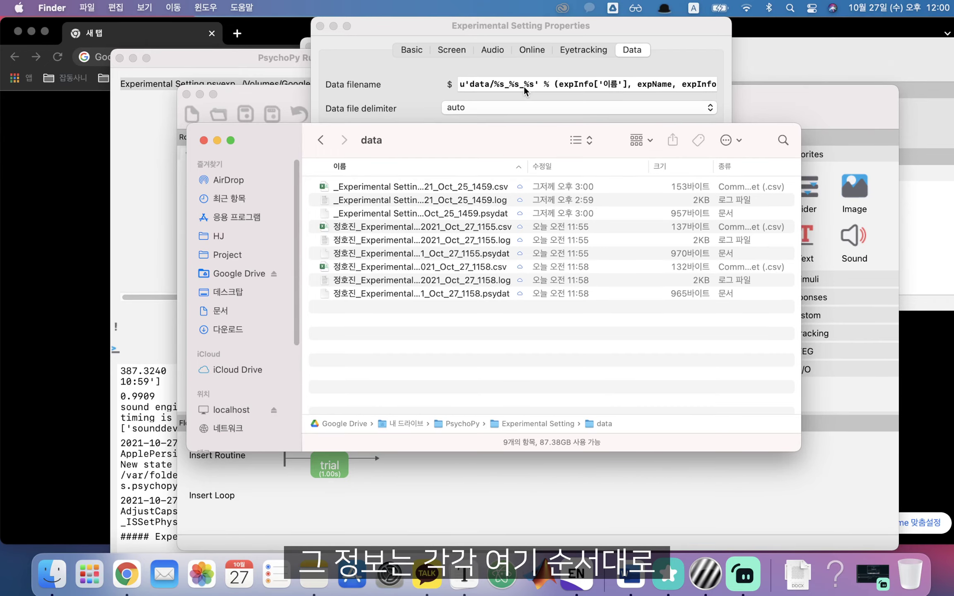
# Compare the data filename's expName, name, date and age entries against the experiment settings
pyautogui.click(552, 85)
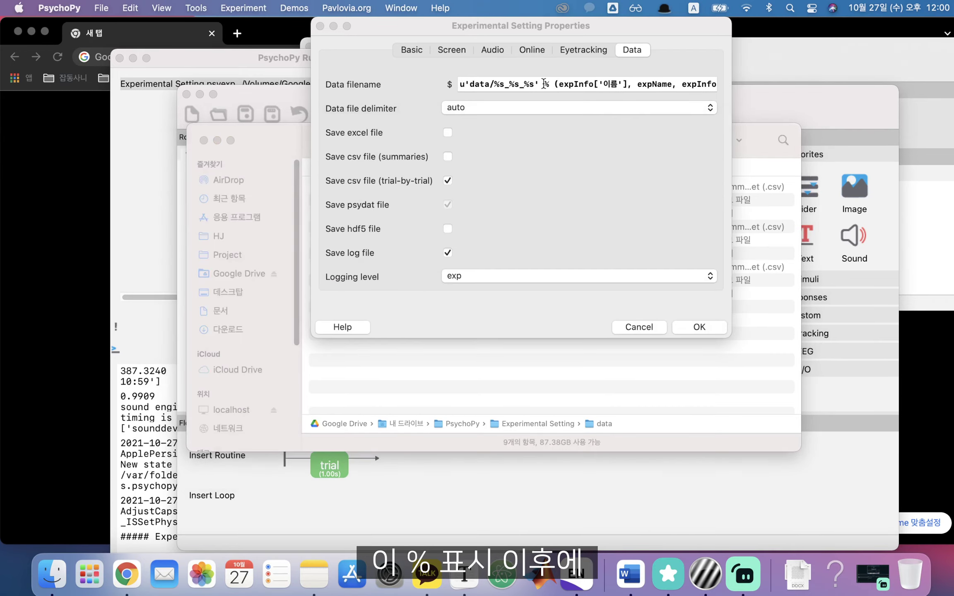
pyautogui.moveTo(543, 84); pyautogui.dragTo(698, 85)
pyautogui.click(640, 87)
pyautogui.click(699, 85)
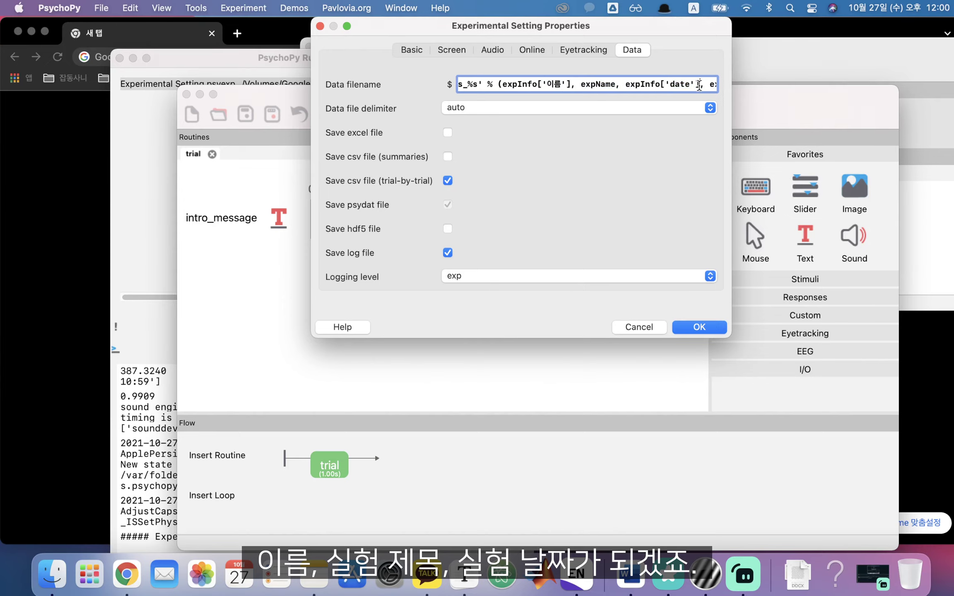
pyautogui.doubleClick(607, 86)
pyautogui.click(416, 50)
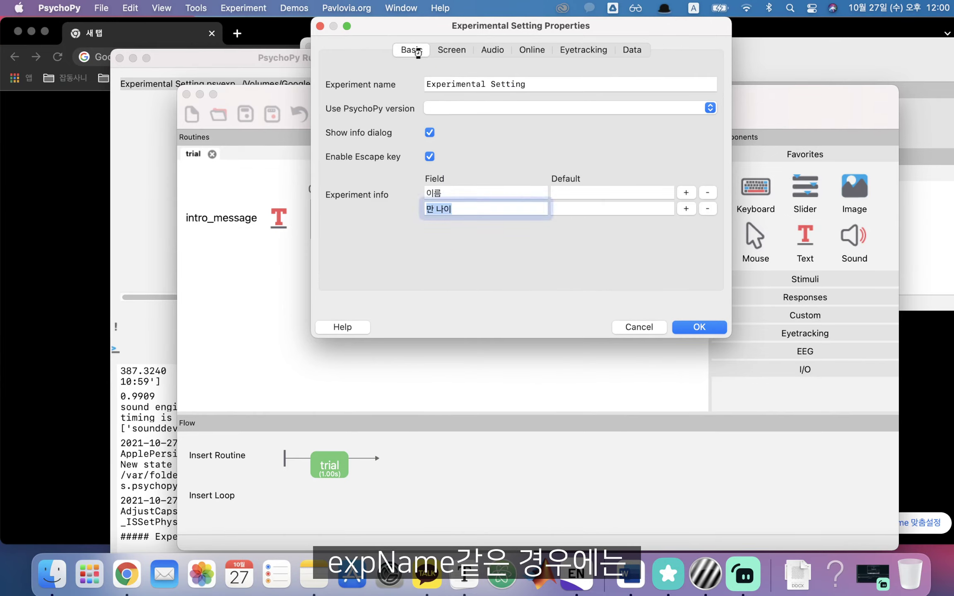
pyautogui.click(558, 87)
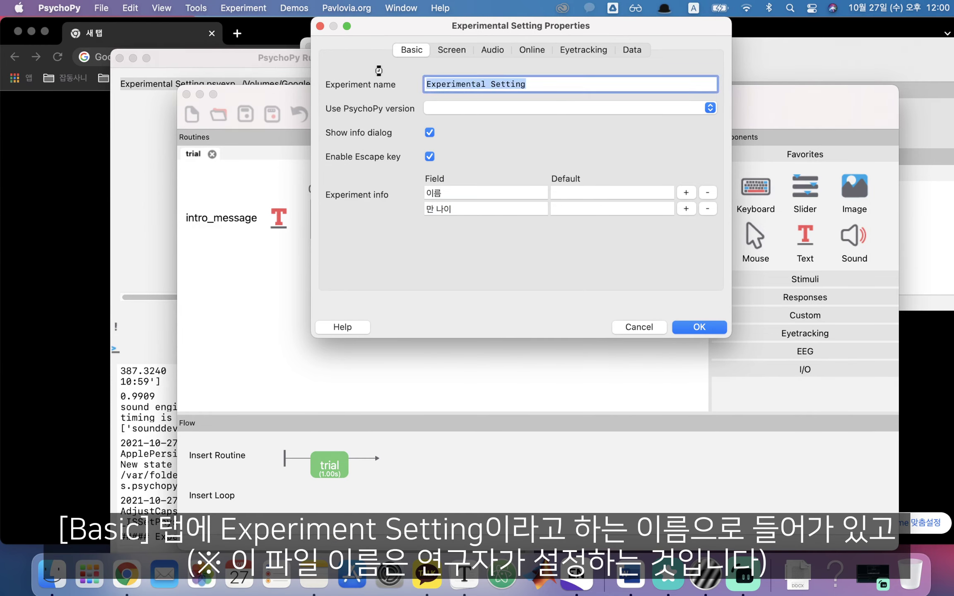
pyautogui.click(631, 49)
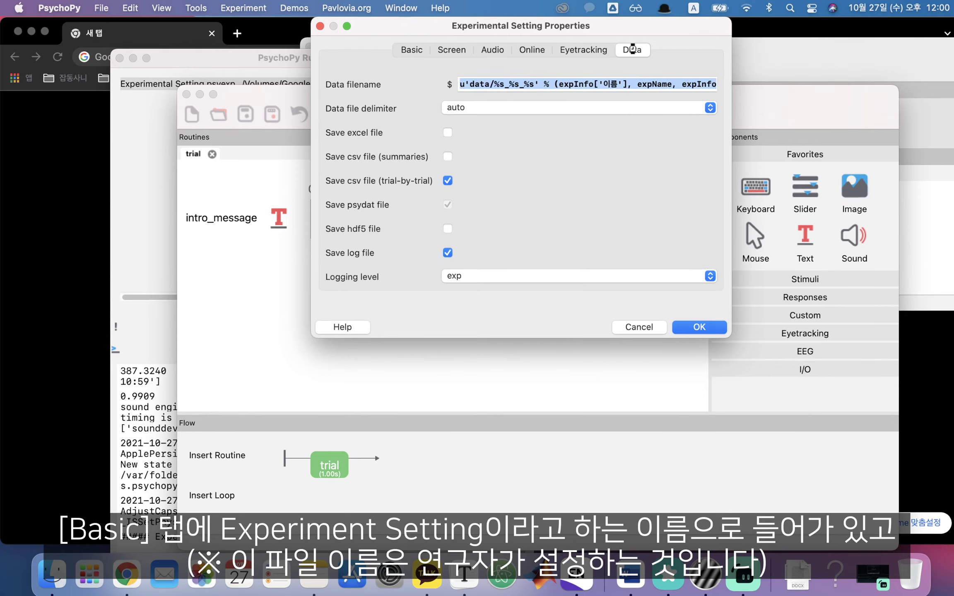
pyautogui.click(704, 90)
pyautogui.moveTo(682, 84); pyautogui.dragTo(806, 84)
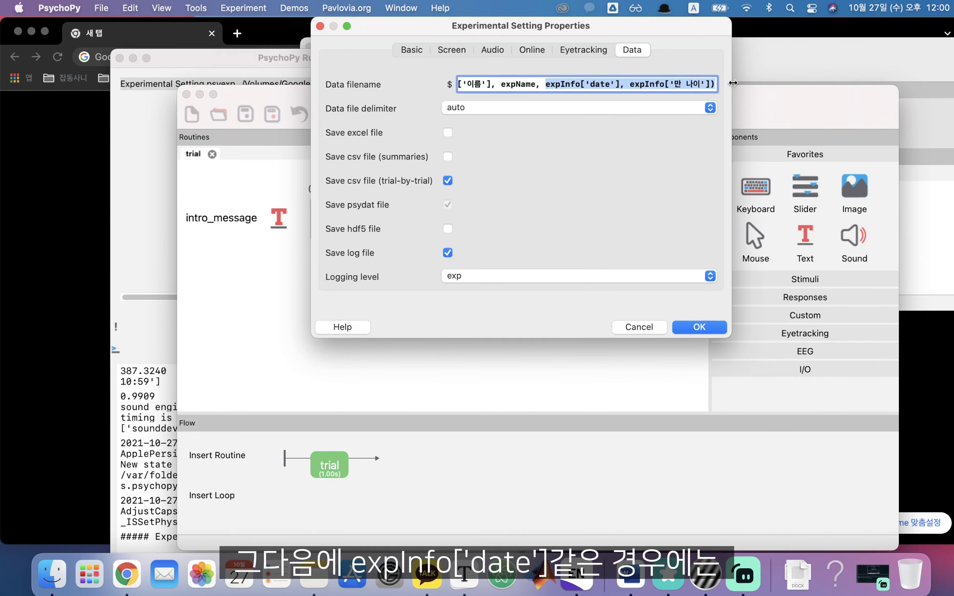
pyautogui.click(620, 85)
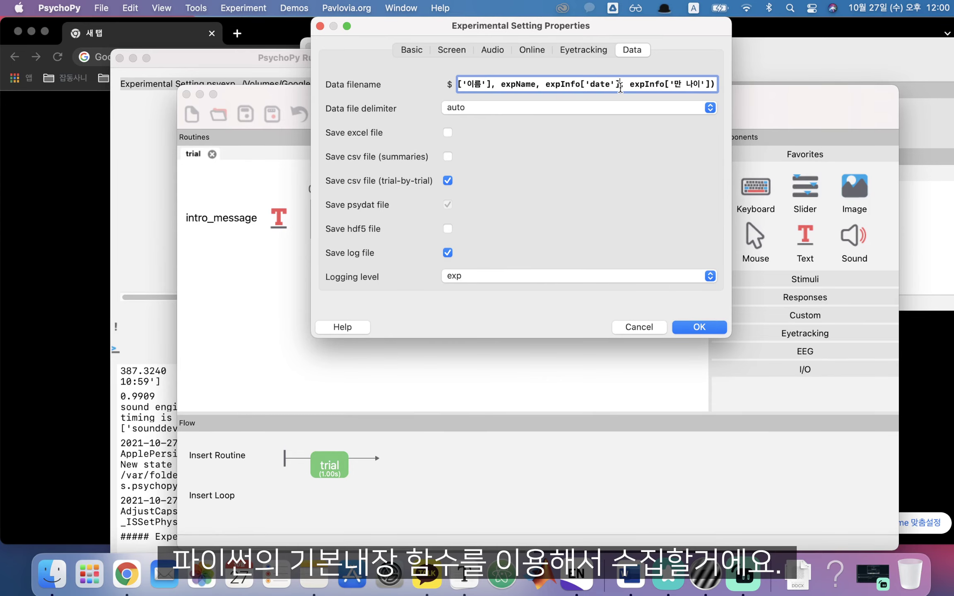
# Add _%s after the third %s in the filename pattern and confirm the settings
pyautogui.moveTo(516, 85); pyautogui.dragTo(355, 86)
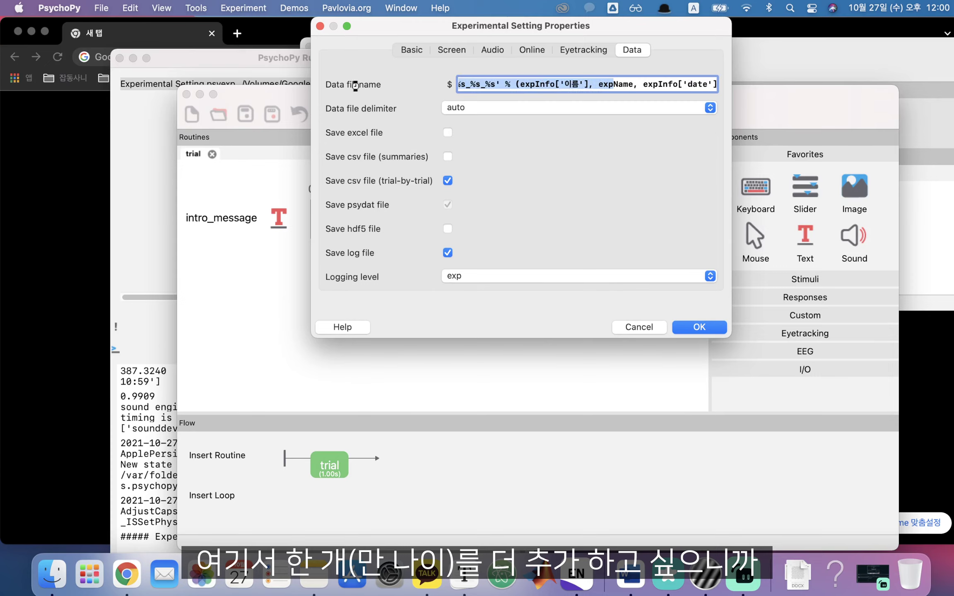
pyautogui.click(500, 86)
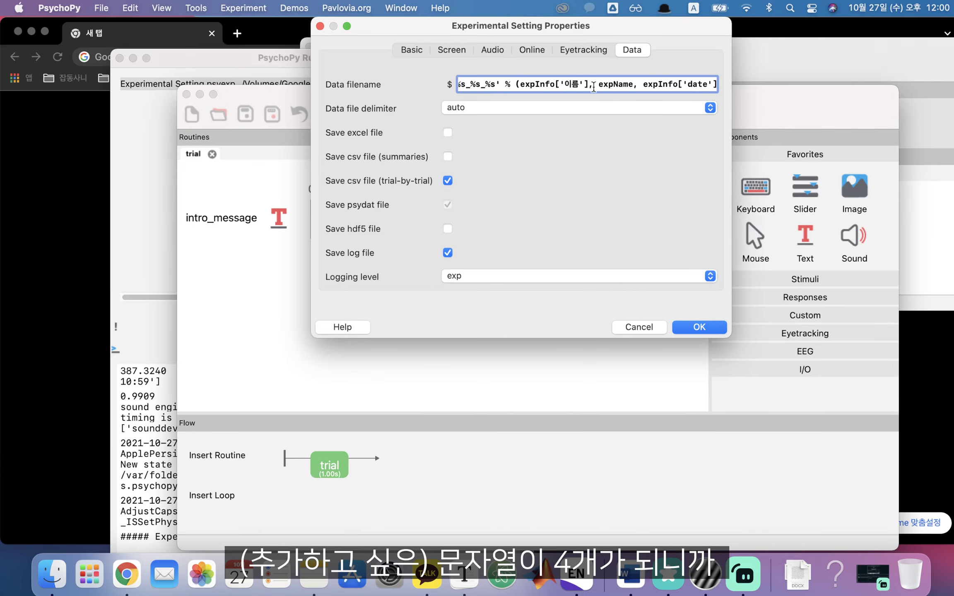
pyautogui.write('_%')
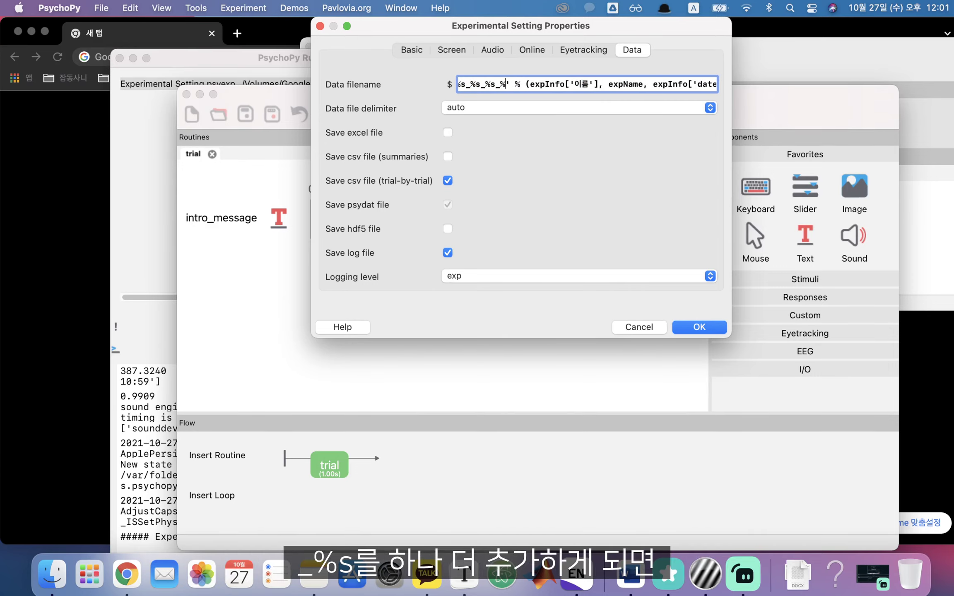
pyautogui.write('s')
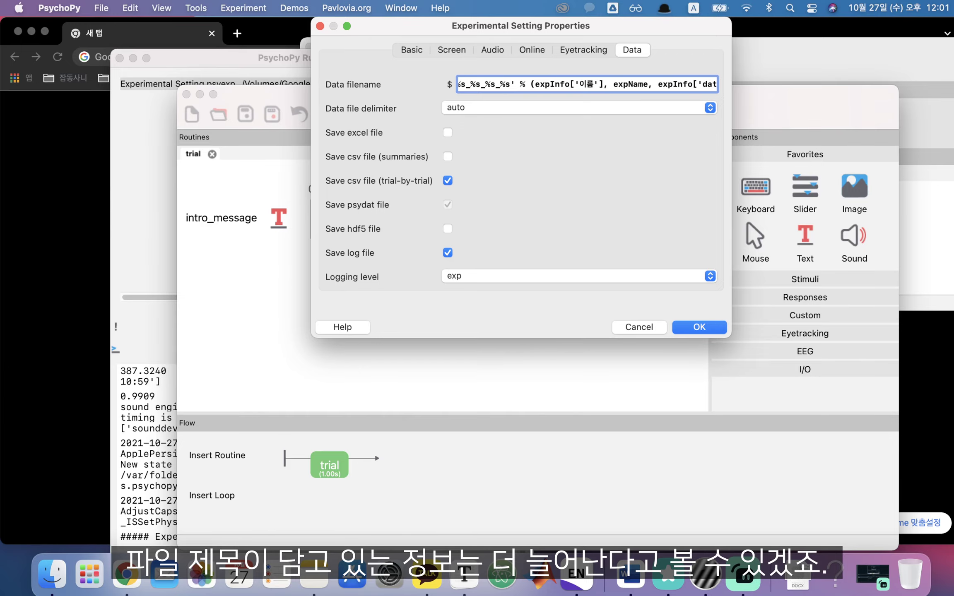
pyautogui.click(695, 328)
# Save and run the experiment, entering the participant's name in 이름 and 29 in 만 나이
pyautogui.click(245, 113)
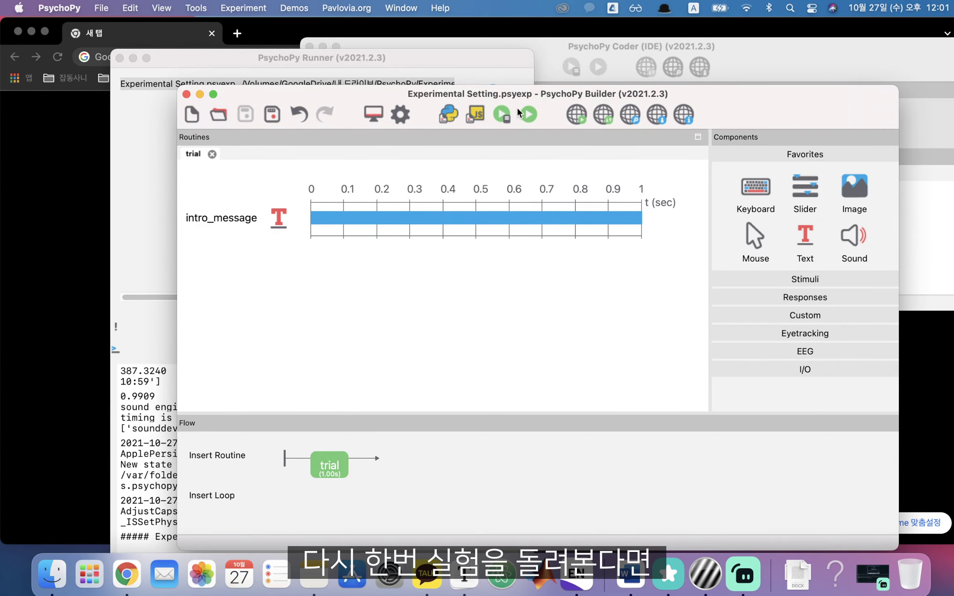
pyautogui.click(526, 114)
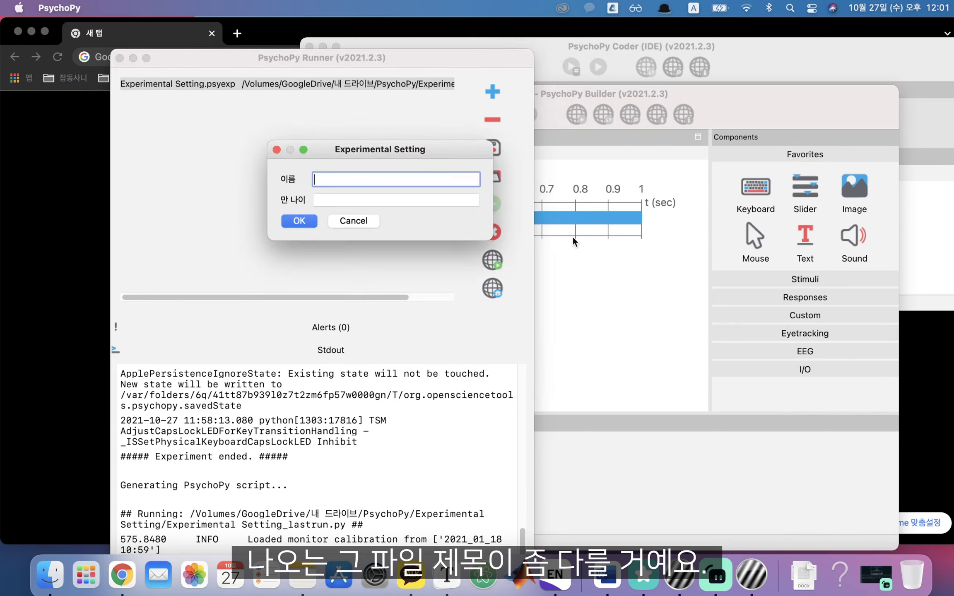
pyautogui.write('wj')
pyautogui.press('BackSpace')
pyautogui.press('BackSpace')
pyautogui.hotkey('ctrl', 'space')
pyautogui.press('Tab')
pyautogui.write('29')
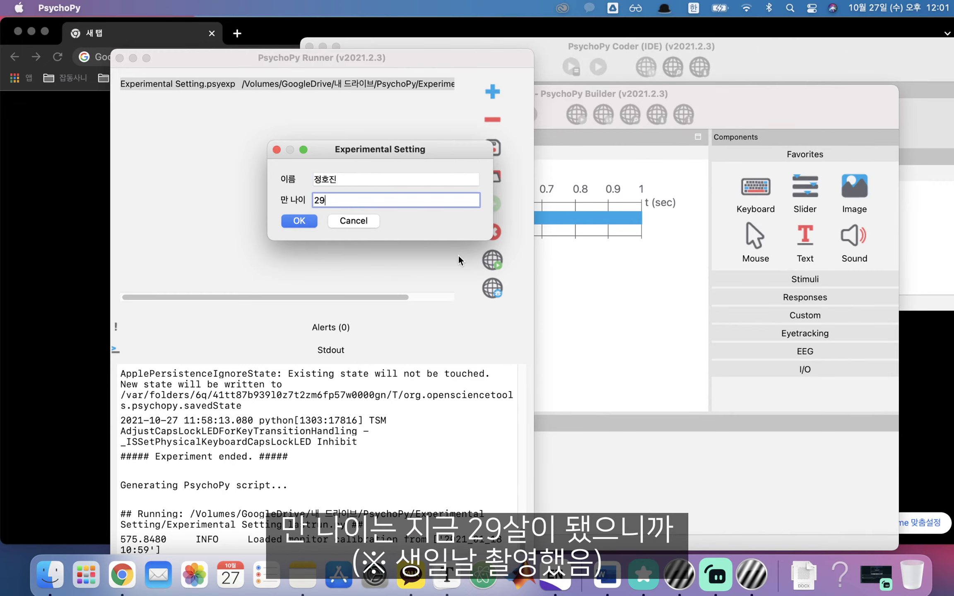
pyautogui.click(301, 220)
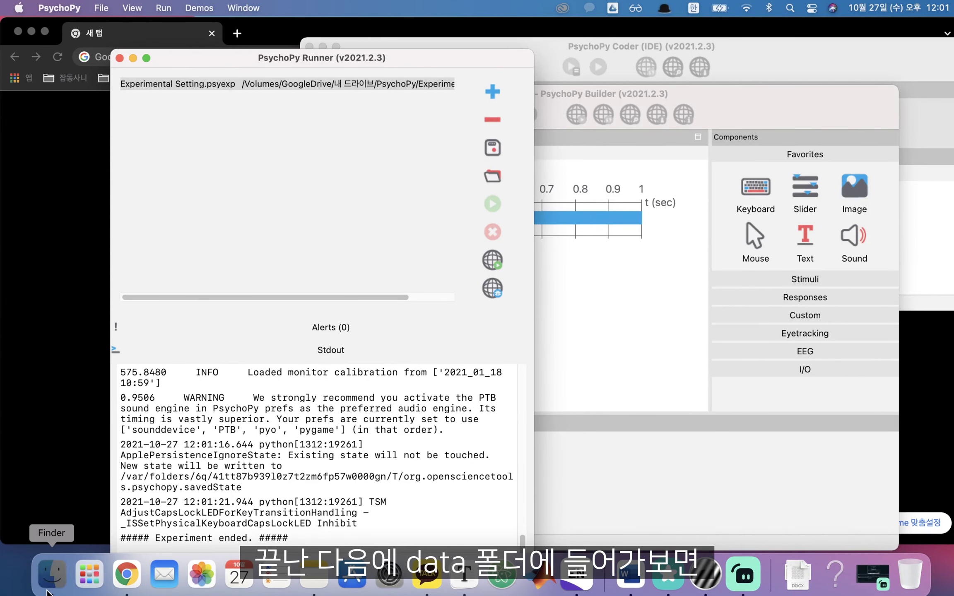
pyautogui.click(52, 574)
# Widen Finder's Name column to confirm the new 1201 result files end in _29, then reopen Experiment Settings
pyautogui.moveTo(527, 166); pyautogui.dragTo(634, 168)
pyautogui.click(674, 319)
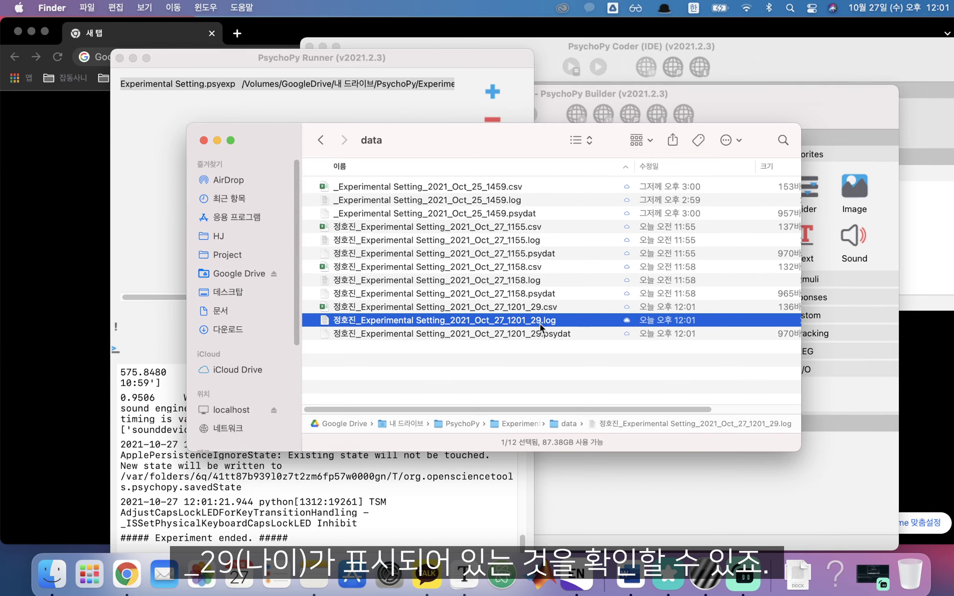
pyautogui.click(537, 284)
pyautogui.click(534, 269)
pyautogui.click(532, 253)
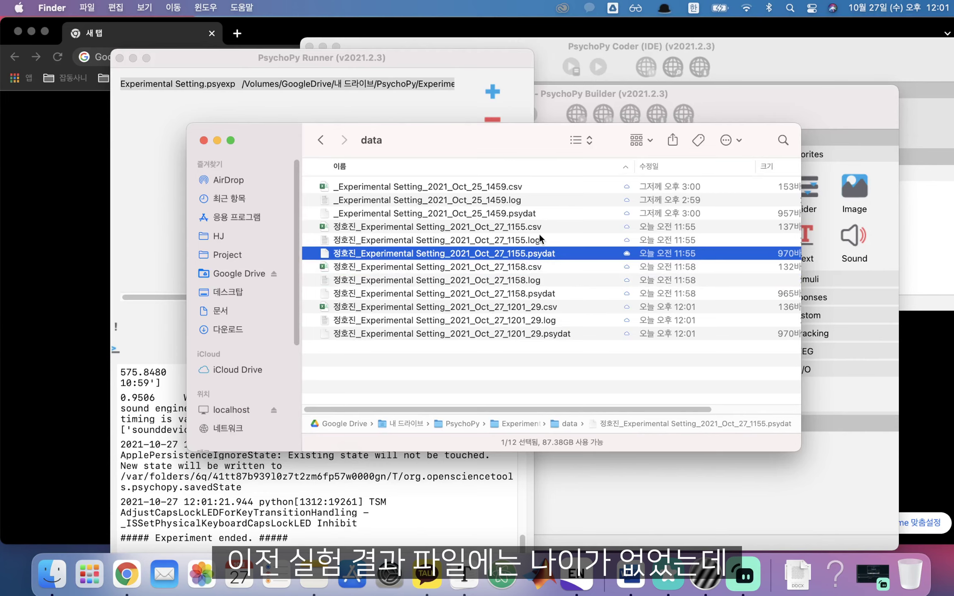
pyautogui.click(539, 238)
pyautogui.click(541, 331)
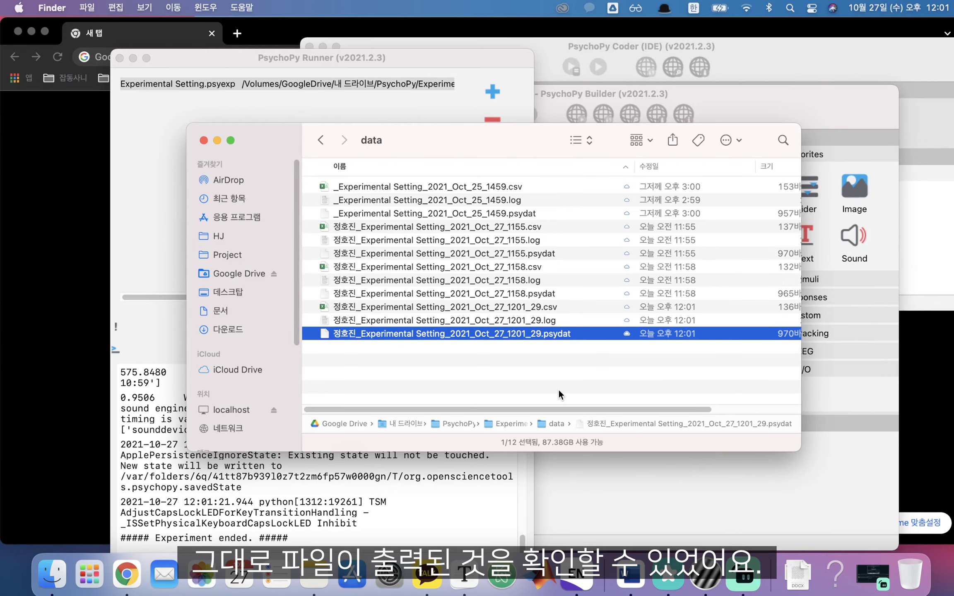
pyautogui.click(621, 494)
pyautogui.click(399, 114)
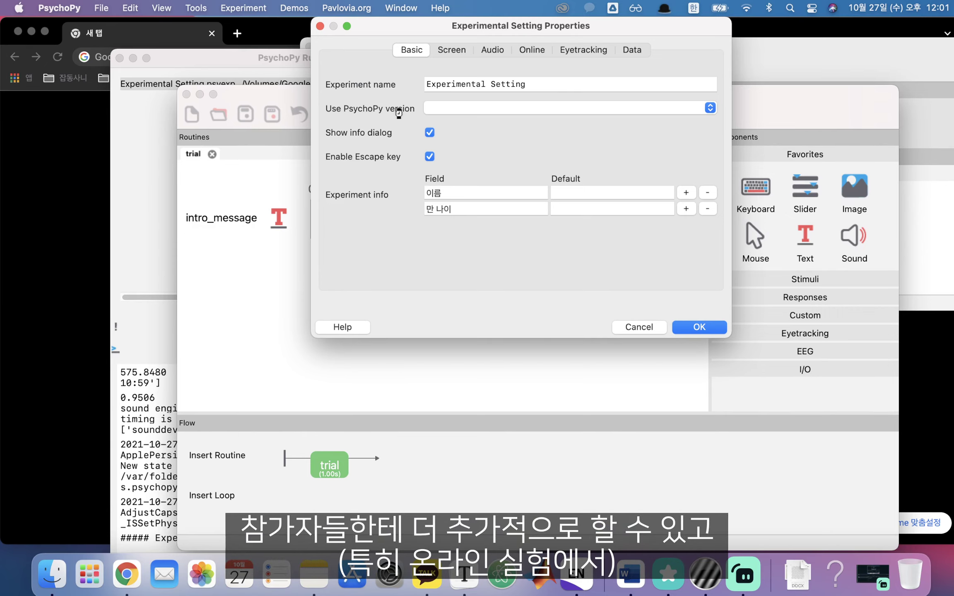
# In the Data tab, inspect the filename's expInfo['이름'] entry, then close the settings unchanged
pyautogui.click(632, 50)
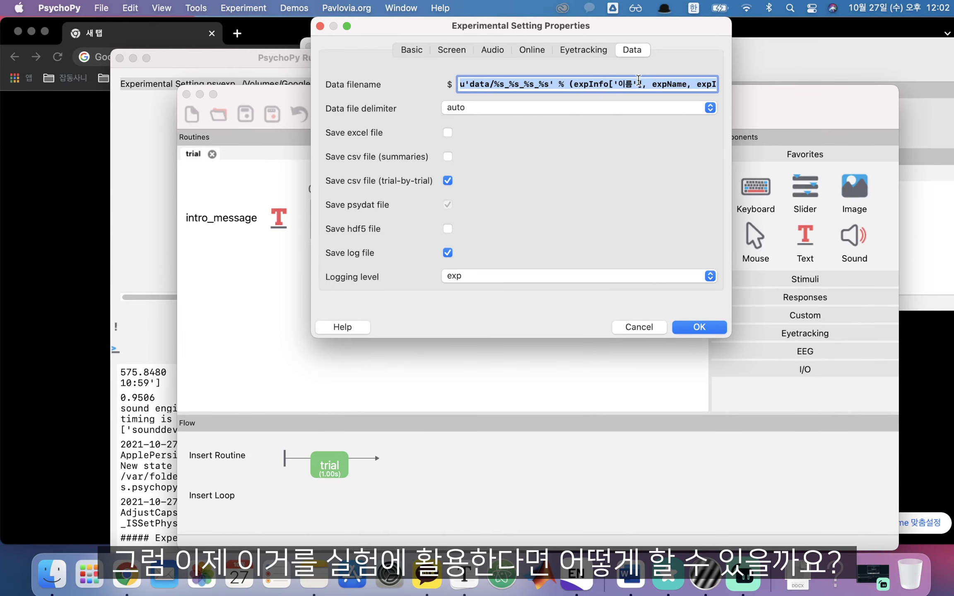
pyautogui.doubleClick(577, 86)
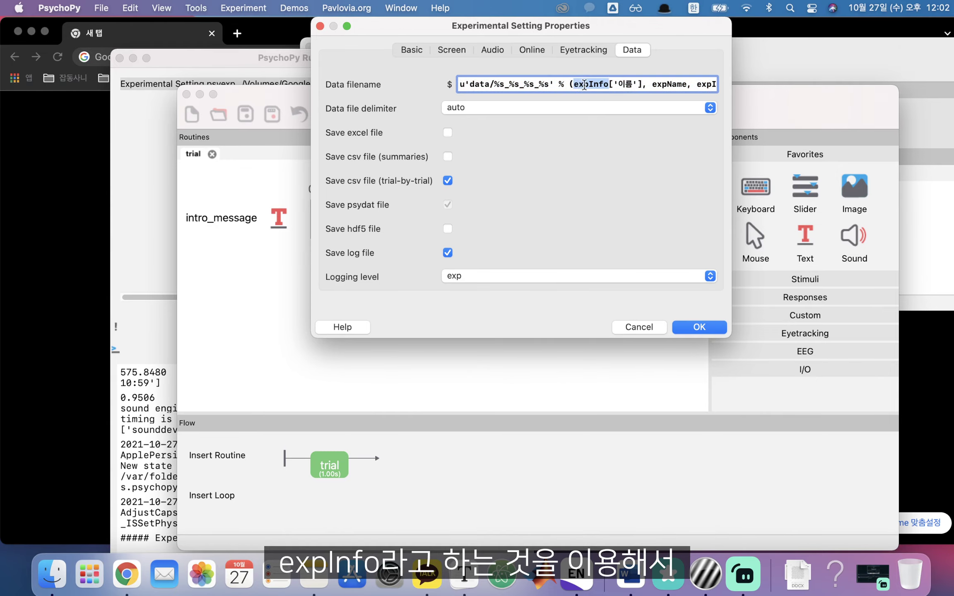
pyautogui.keyDown('shift'); pyautogui.click(644, 84); pyautogui.keyUp('shift')
pyautogui.click(648, 85)
pyautogui.moveTo(643, 85); pyautogui.dragTo(573, 84)
pyautogui.click(711, 325)
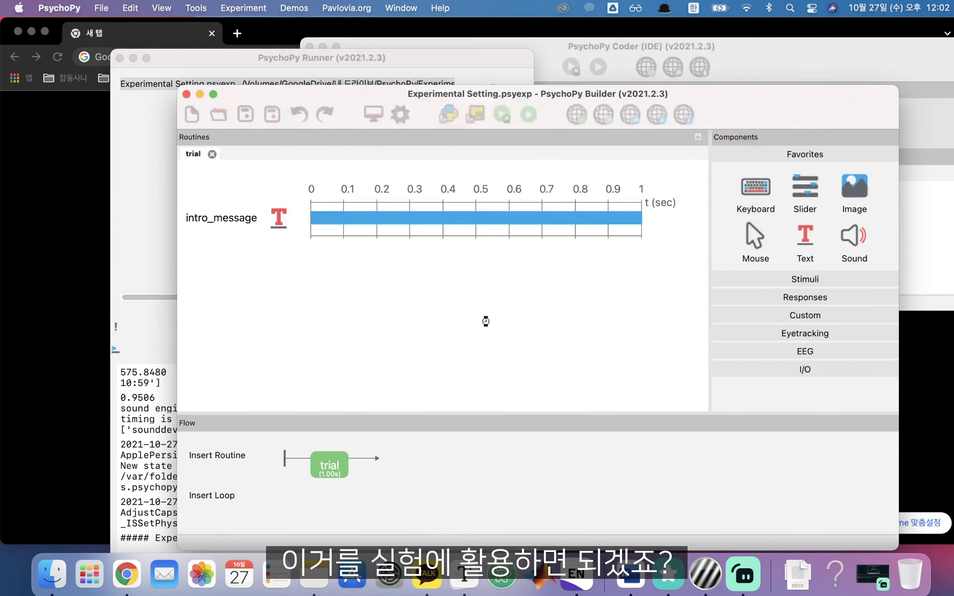
# Open intro_message and highlight the expInfo['이름'] reference in its greeting text
pyautogui.doubleClick(232, 222)
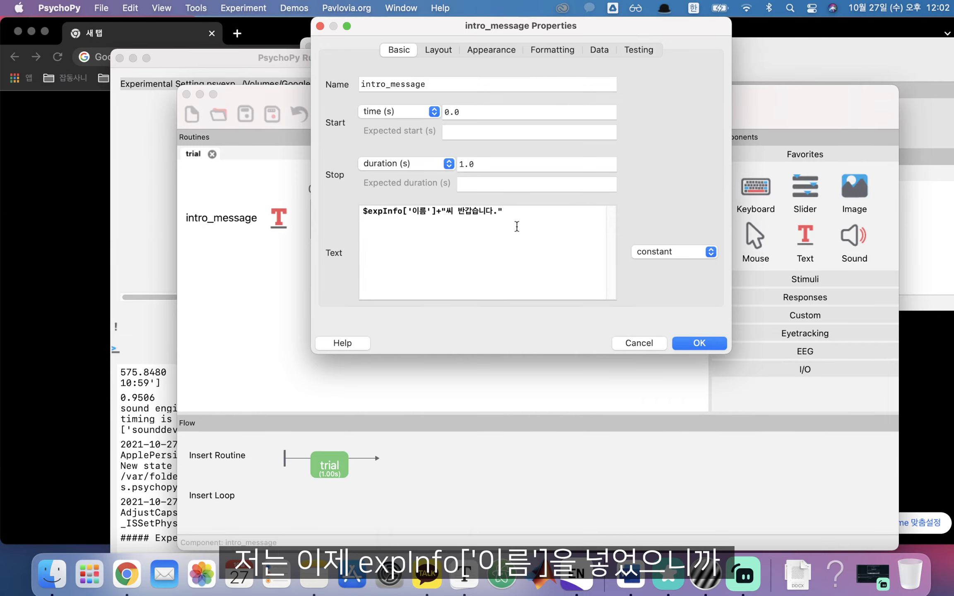
pyautogui.moveTo(436, 211); pyautogui.dragTo(367, 211)
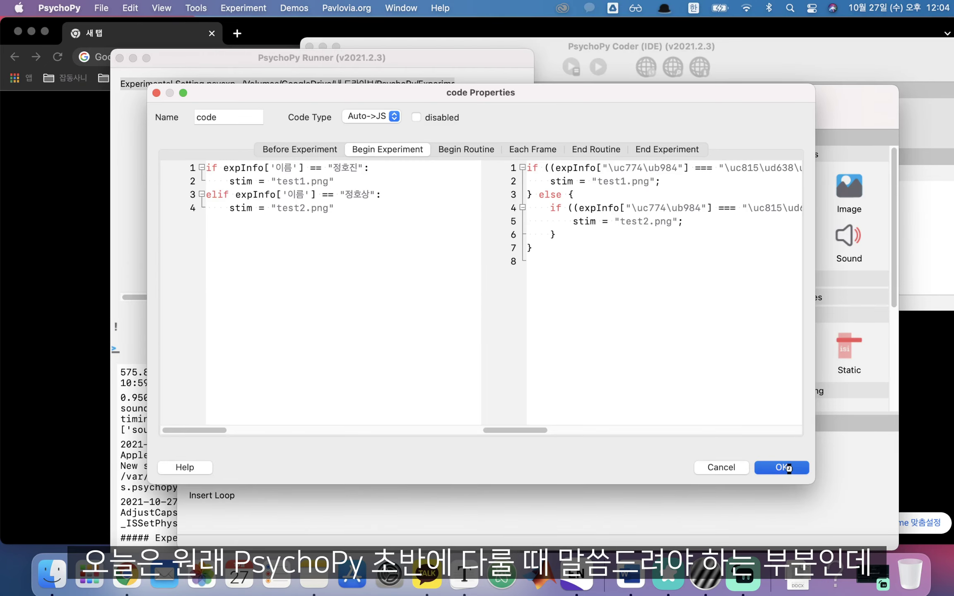
# Confirm the new code component, save the experiment, and run it again
pyautogui.click(782, 470)
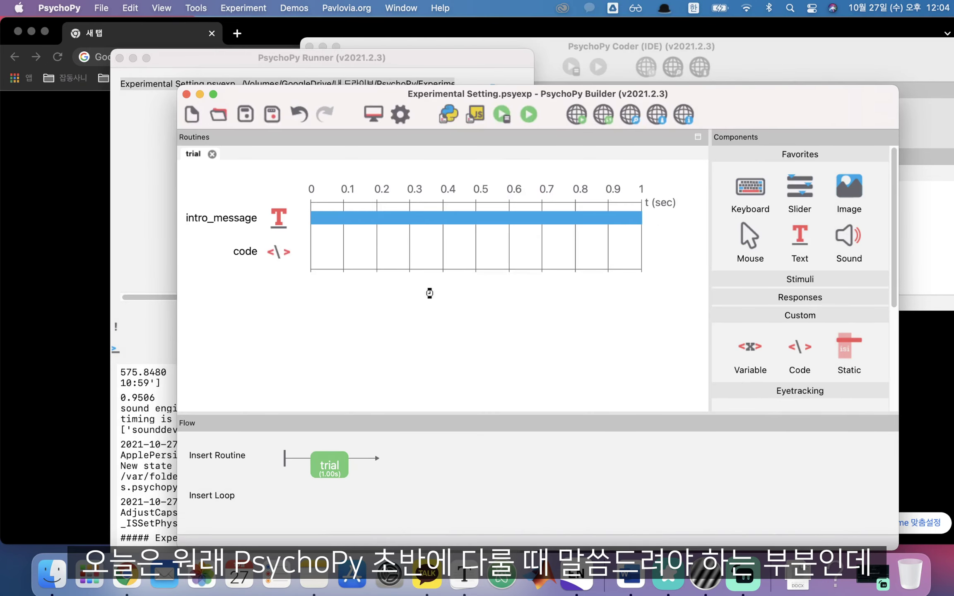
pyautogui.click(245, 119)
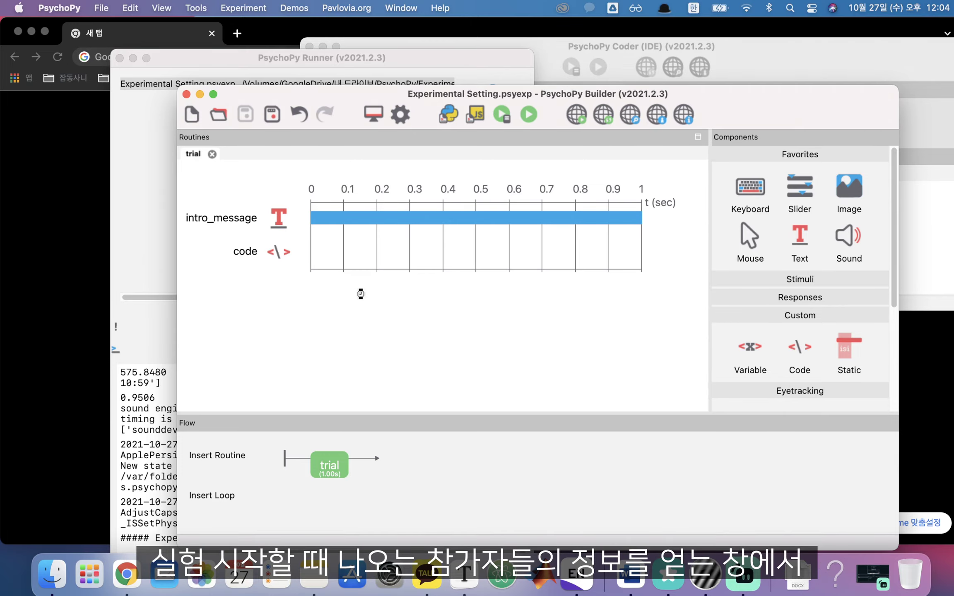
pyautogui.click(528, 113)
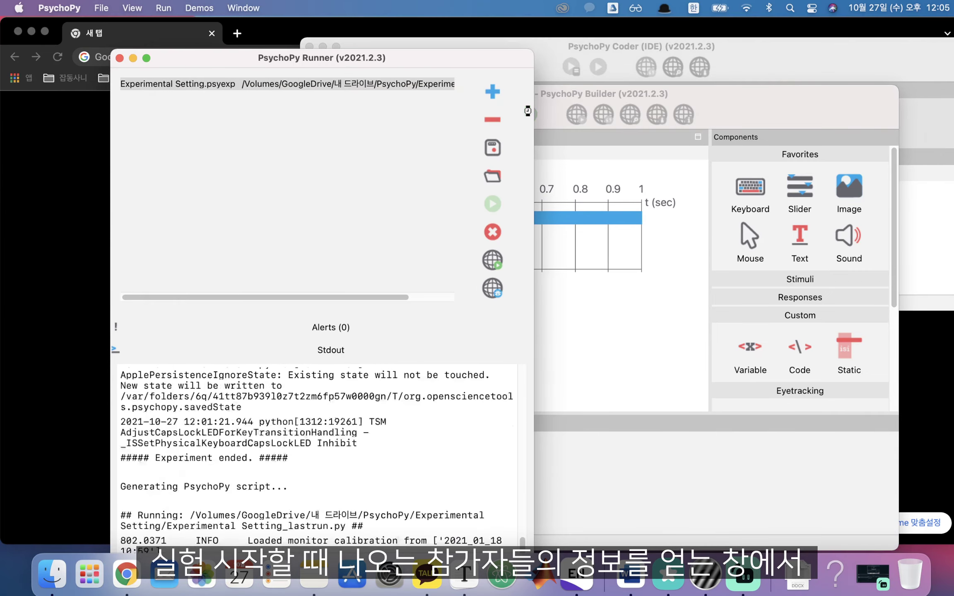